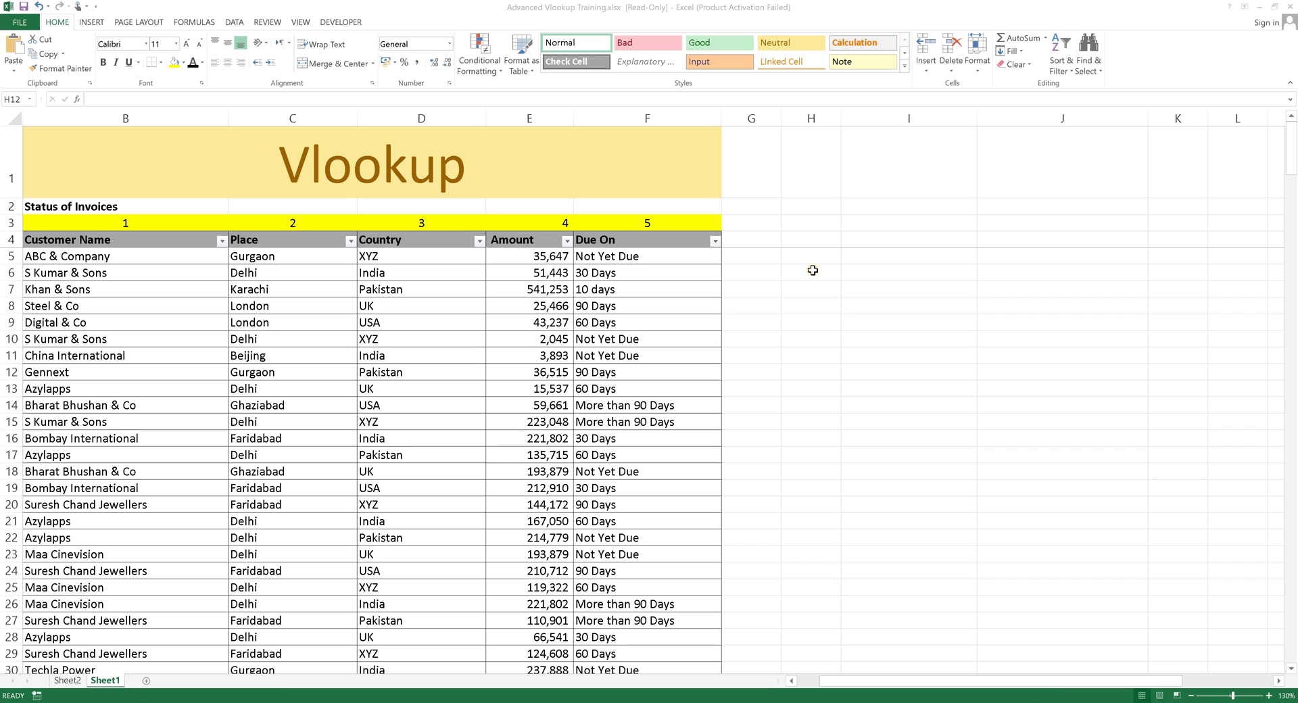
Begin a VLOOKUP in H6 with Steel & Co's name in B8 as the lookup value.
click(813, 271)
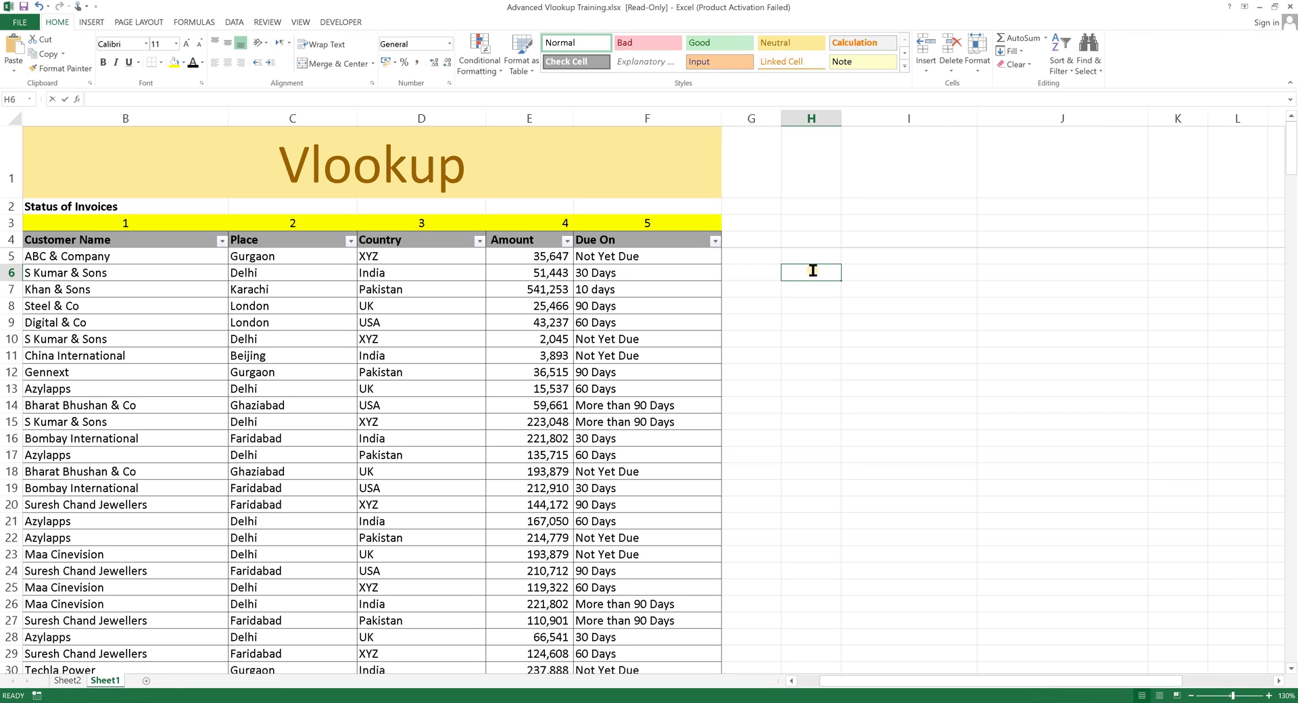
text(=)
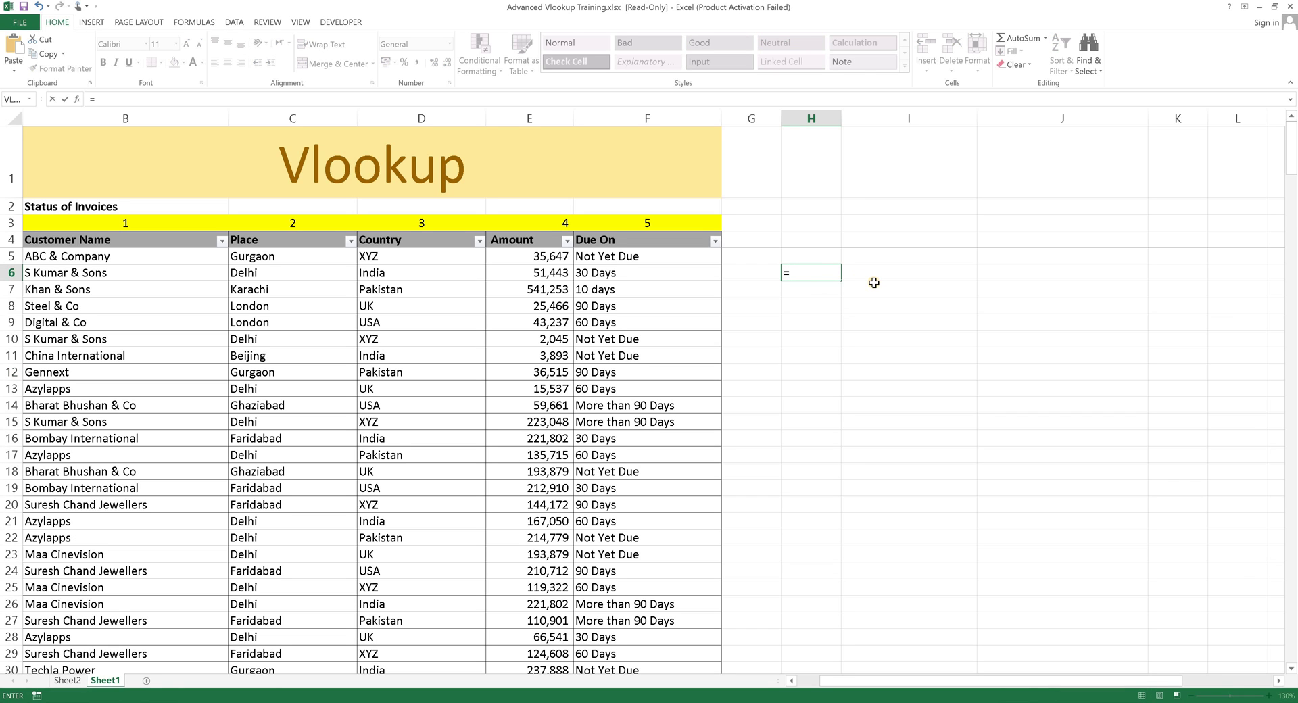
text(vl)
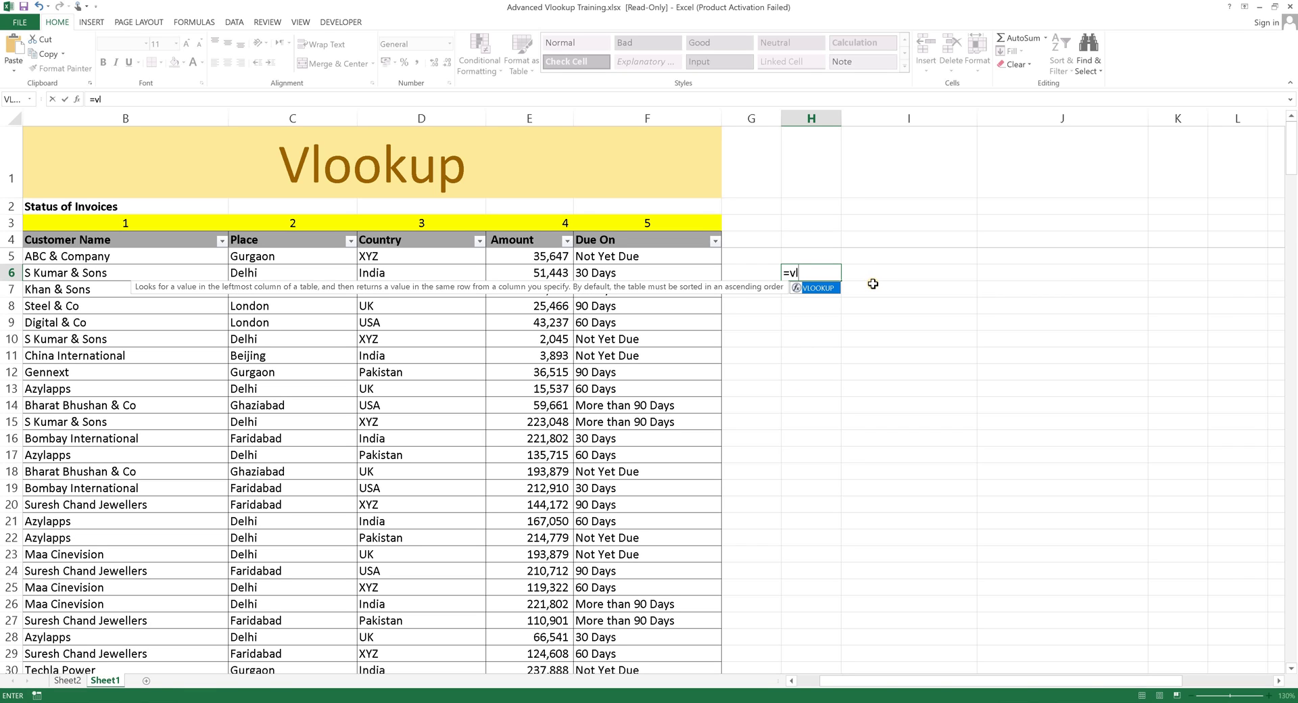
key(Tab)
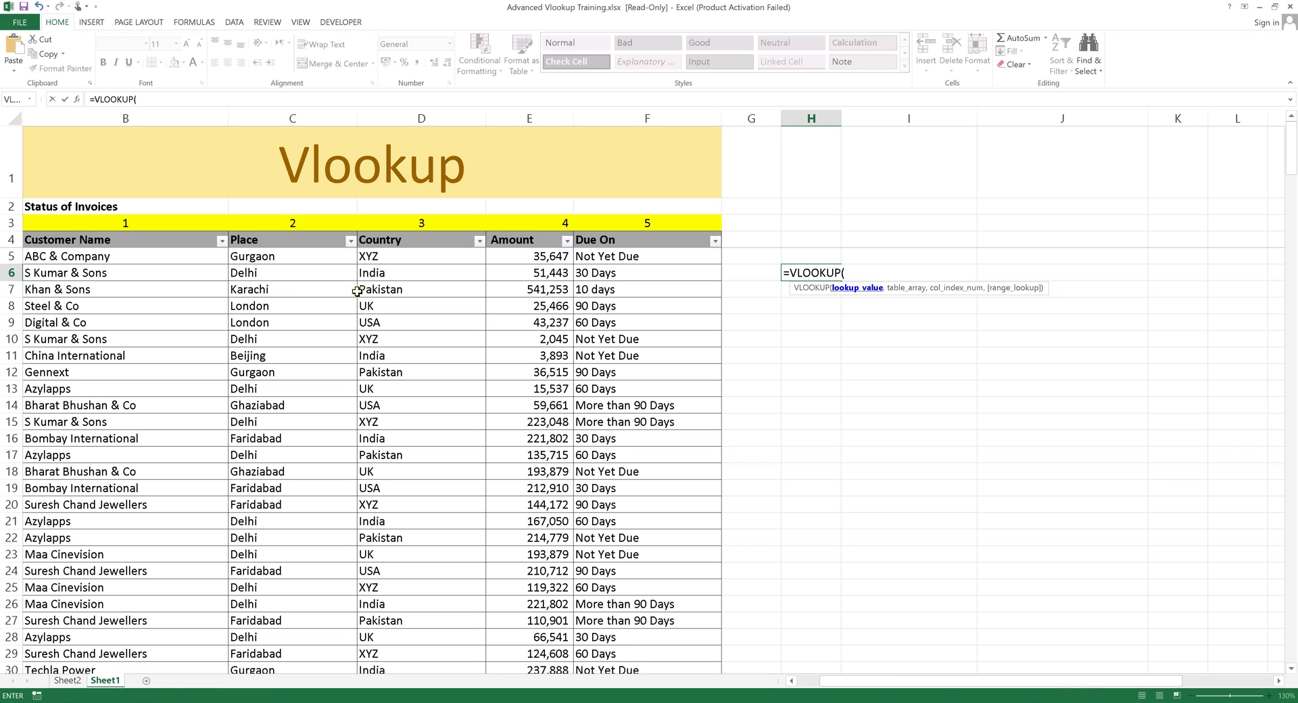
click(91, 308)
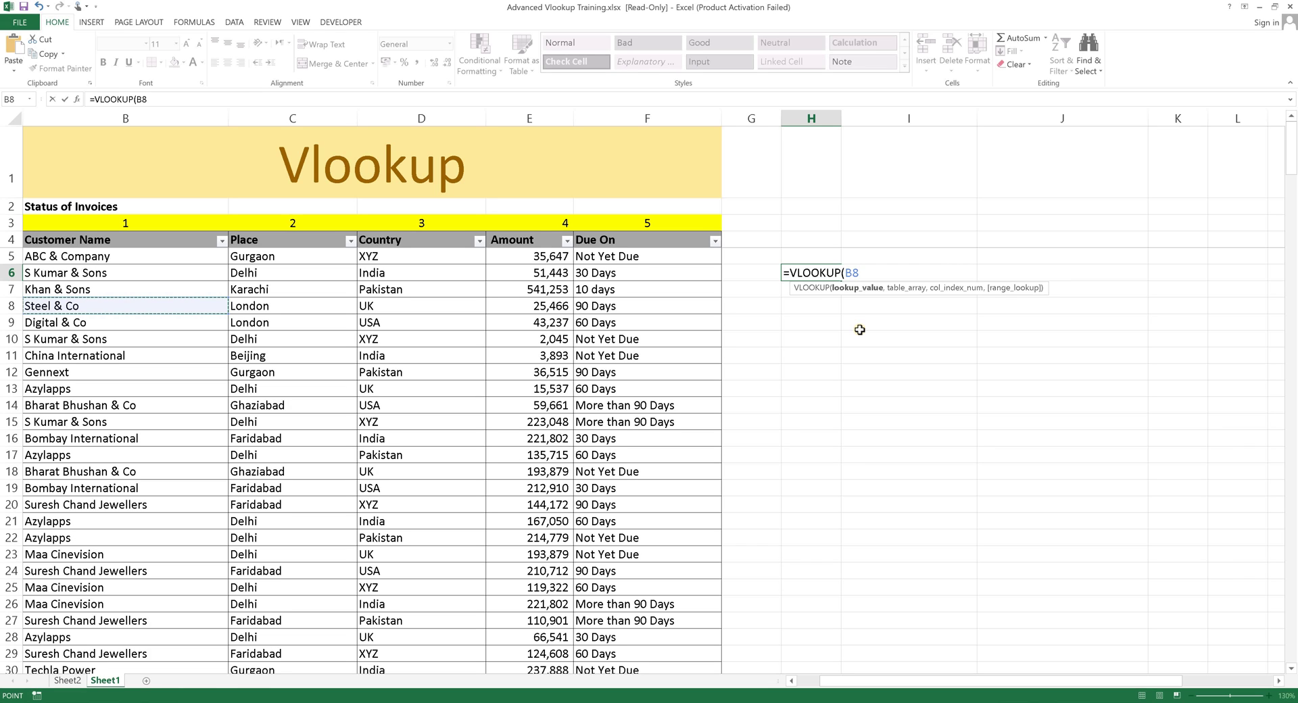
text(,)
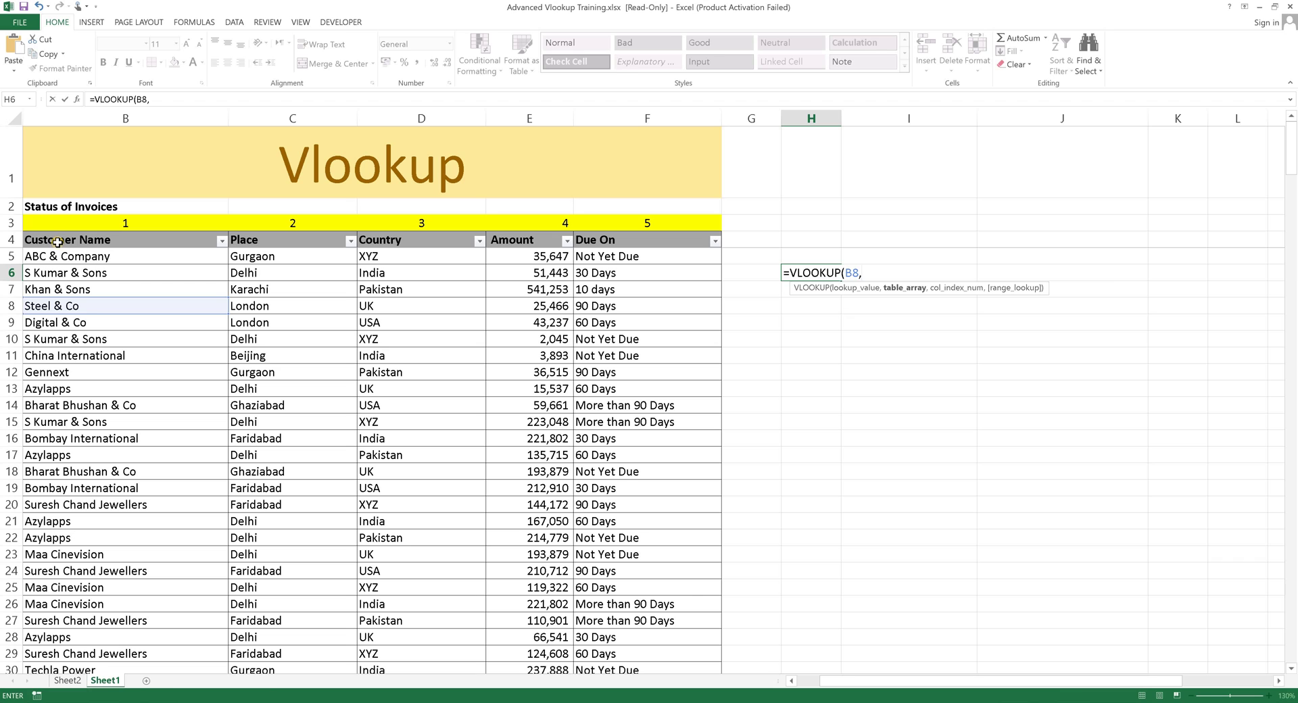
Set H6's lookup table range to the full invoice table B4:F30.
drag(57, 241, 644, 666)
drag(595, 534, 595, 535)
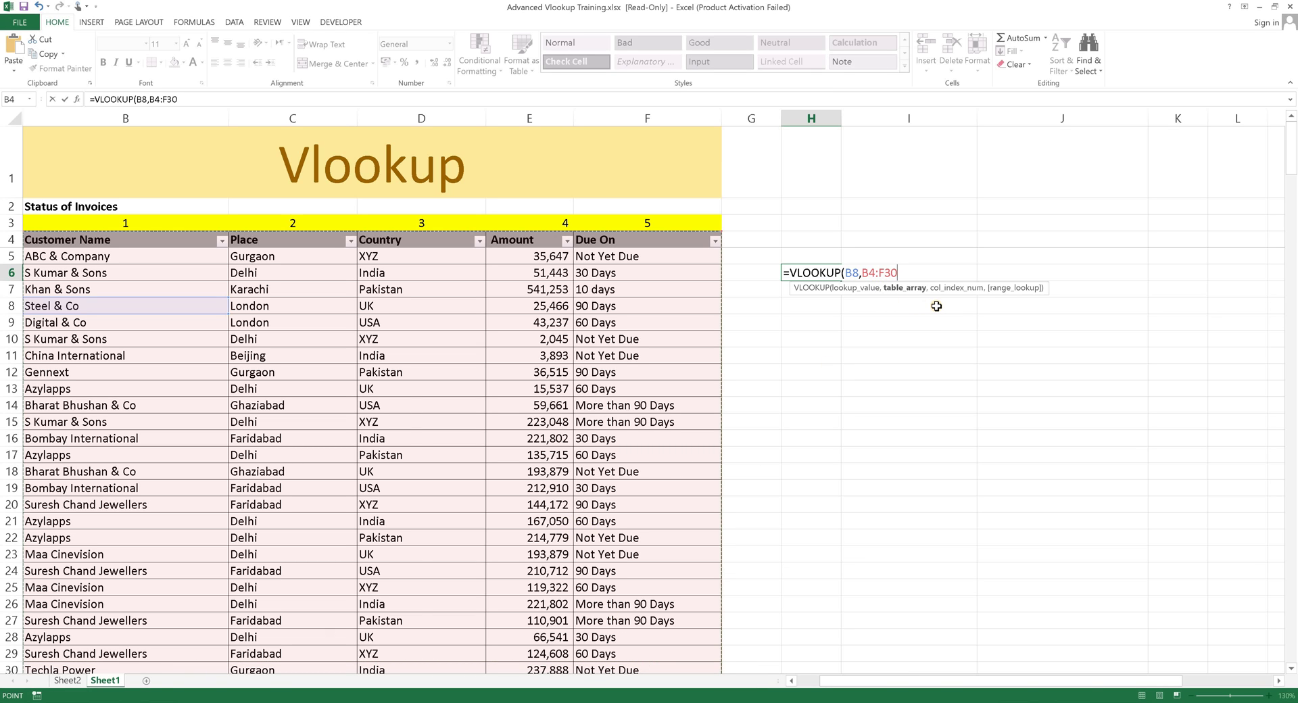
text(,3)
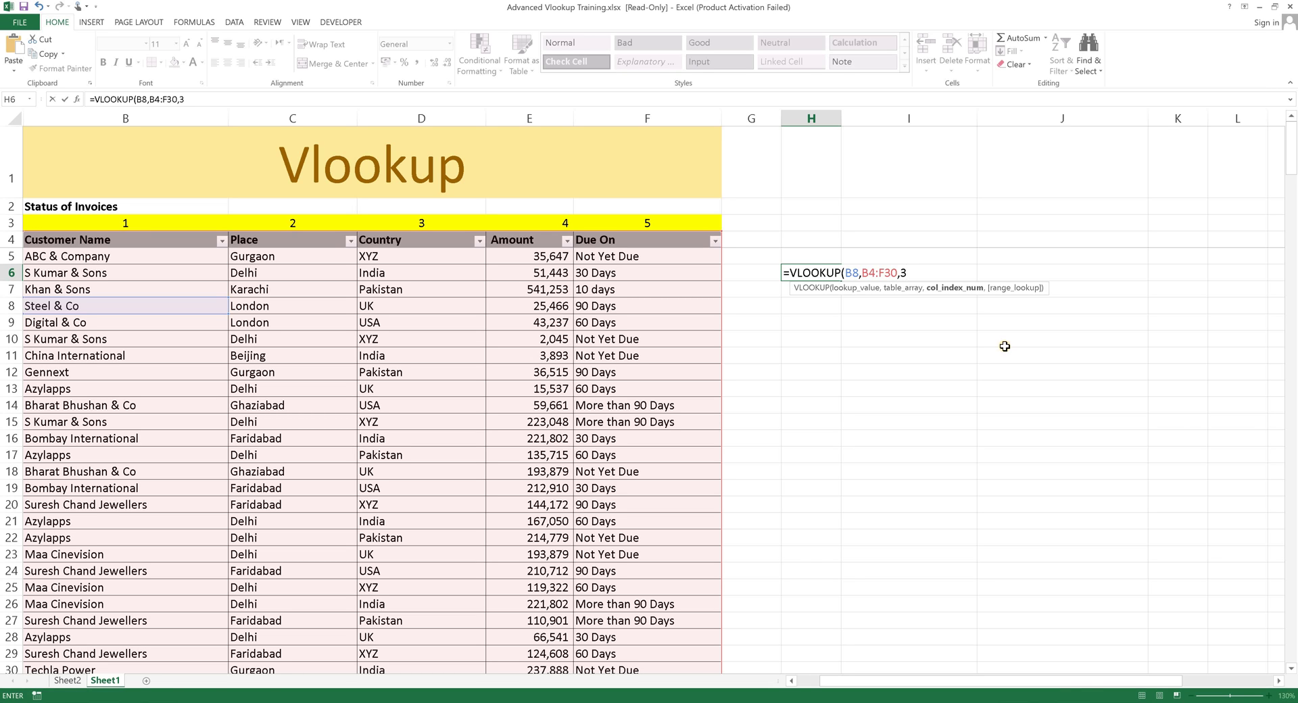
Commit the H6 formula and compare its result with Steel & Co's row 8.
key(Return)
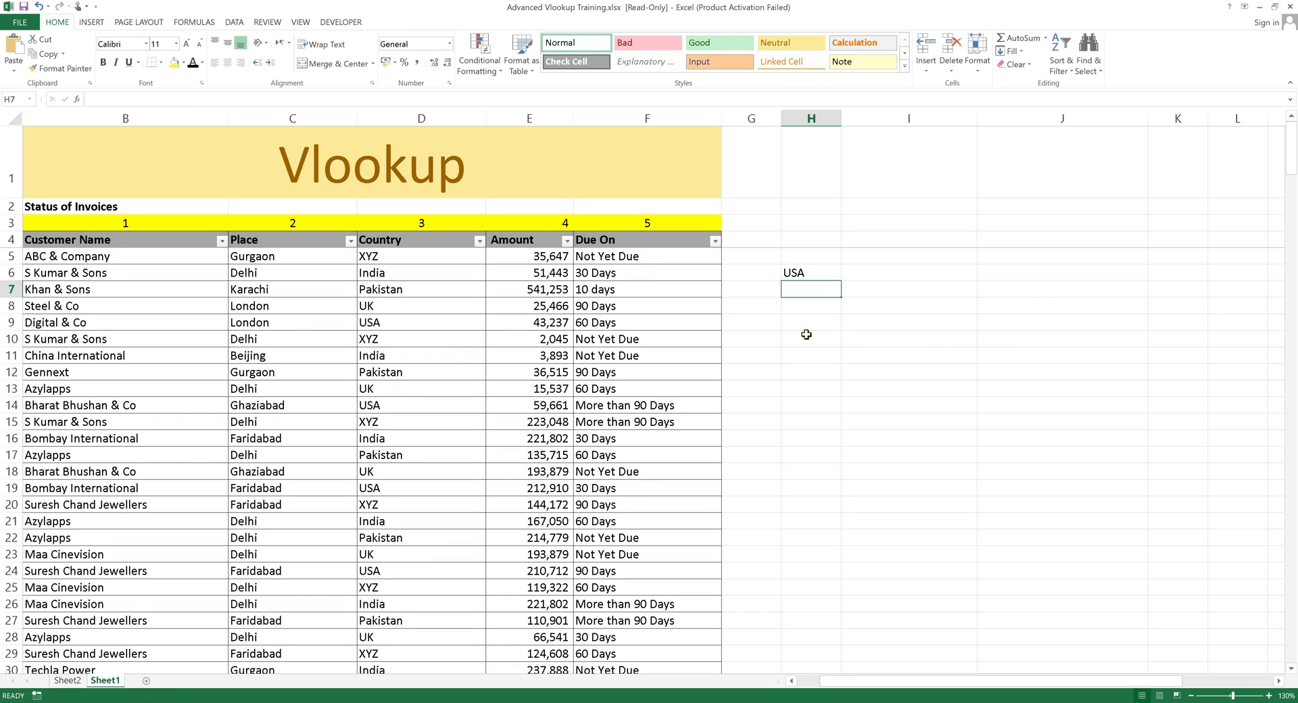
click(801, 271)
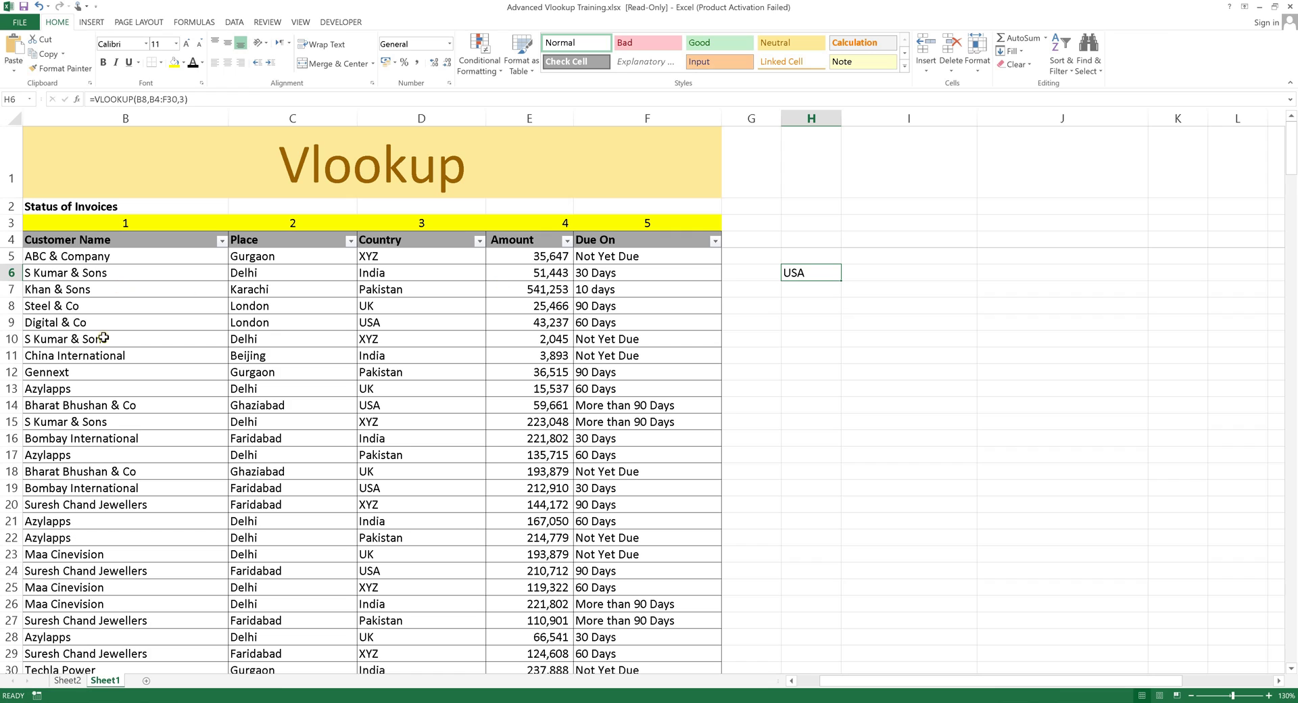
drag(105, 308, 401, 306)
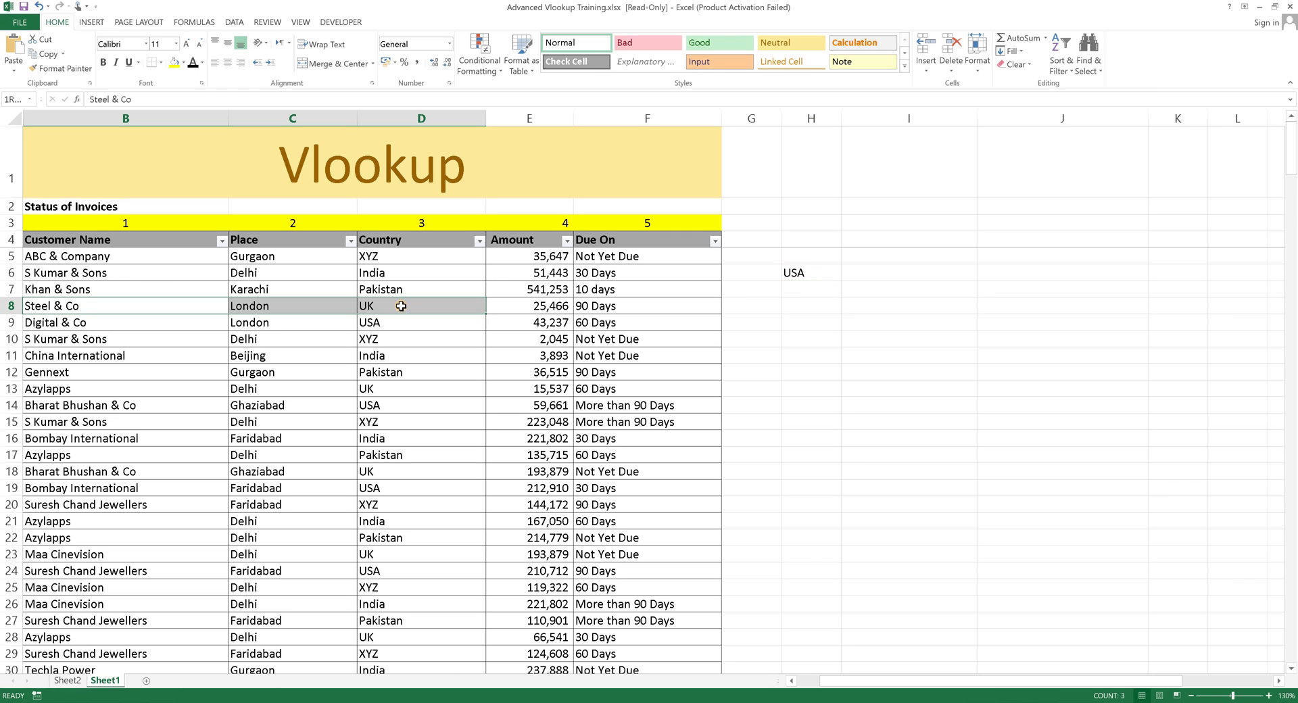
click(807, 274)
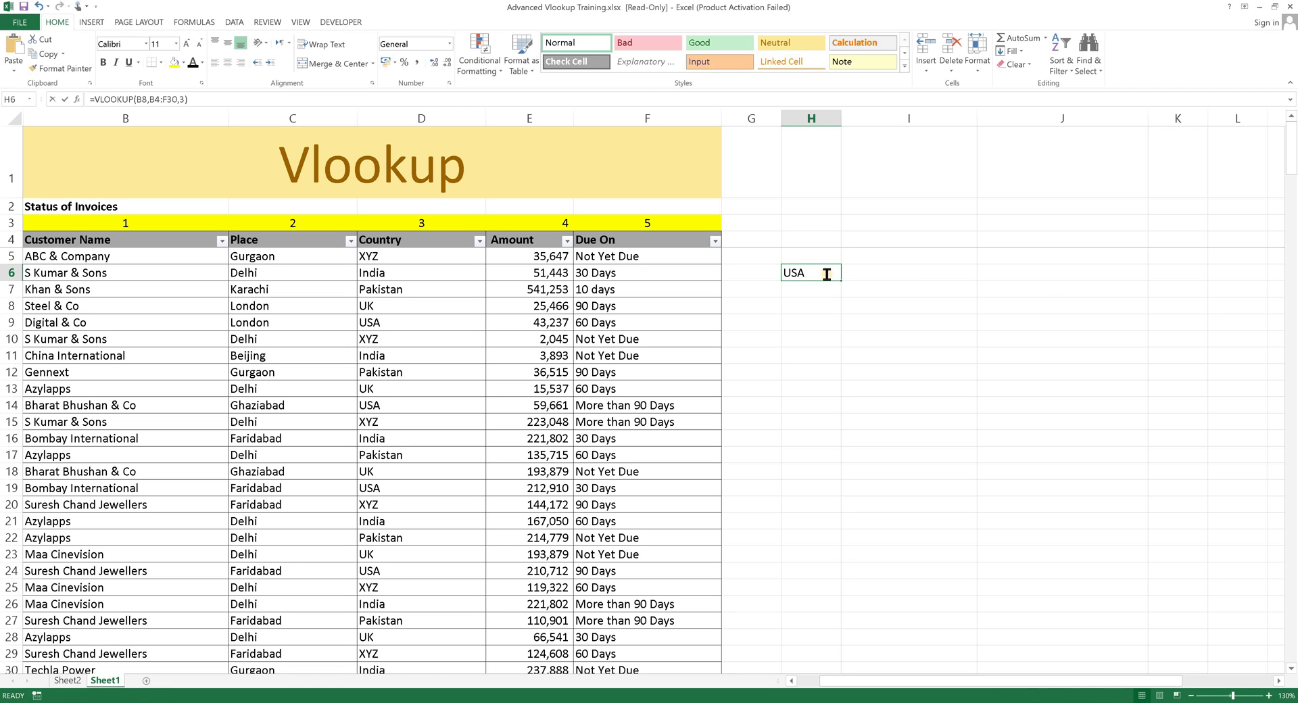
Add FALSE as the range_lookup argument so H6 uses an exact match.
double_click(811, 273)
click(906, 273)
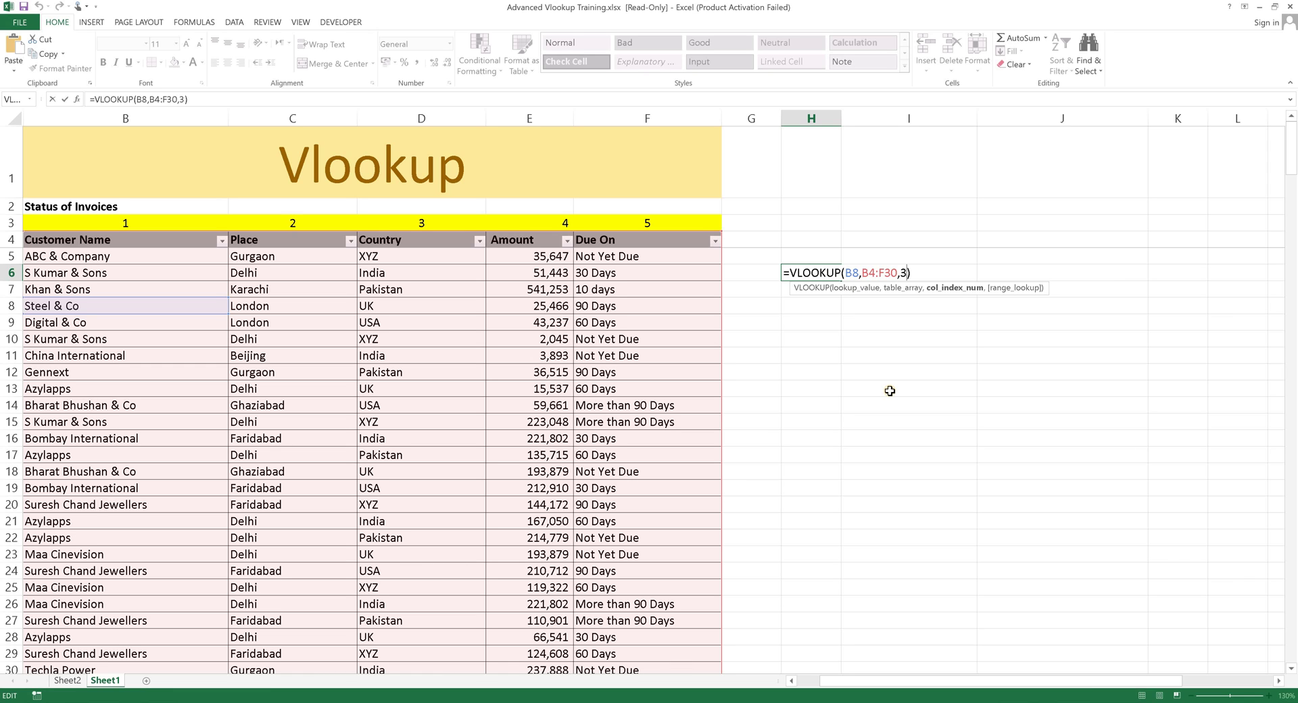
text(,)
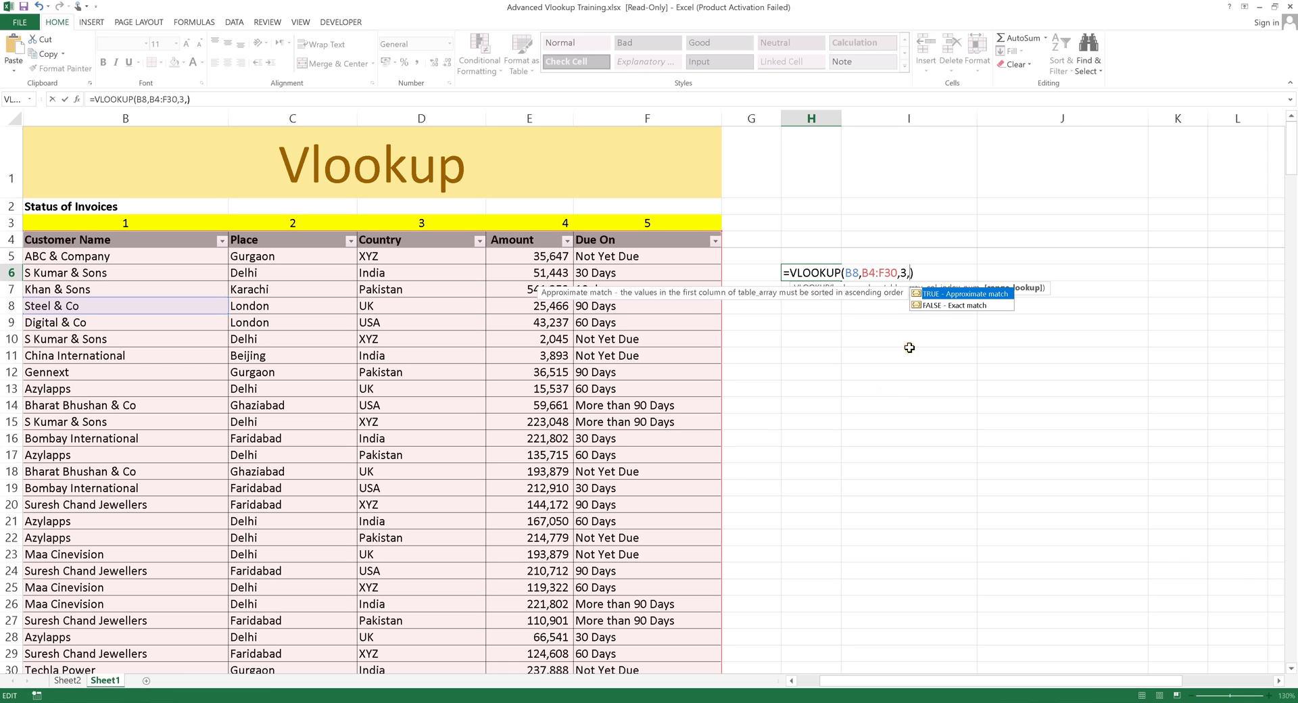
double_click(937, 306)
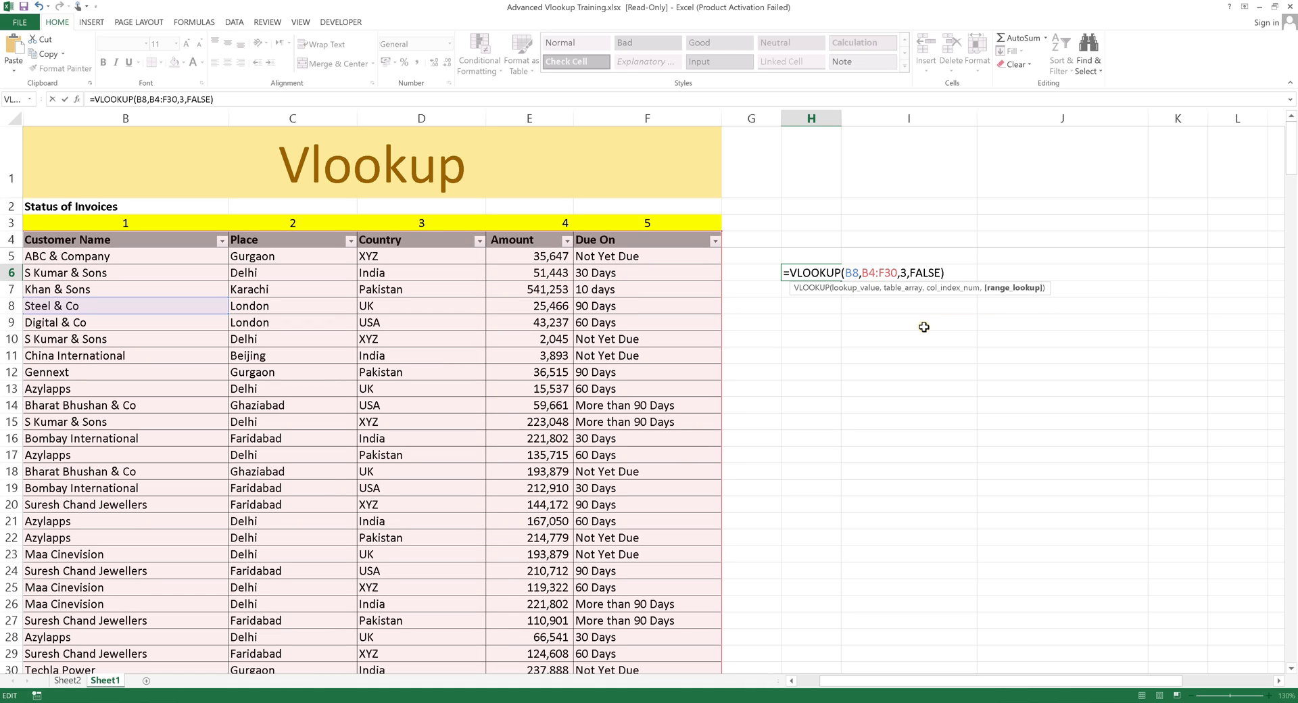
key(Return)
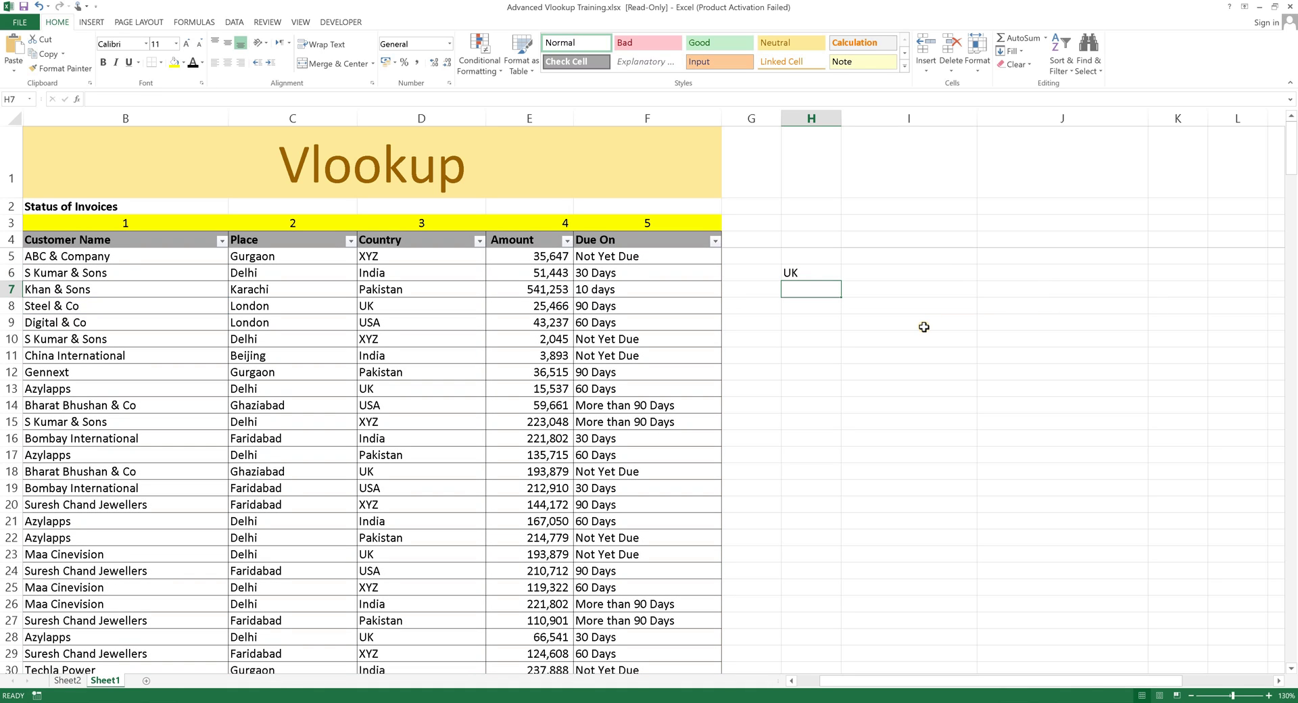
Confirm H6 returns UK, matching Steel & Co's country in D8.
key(Up)
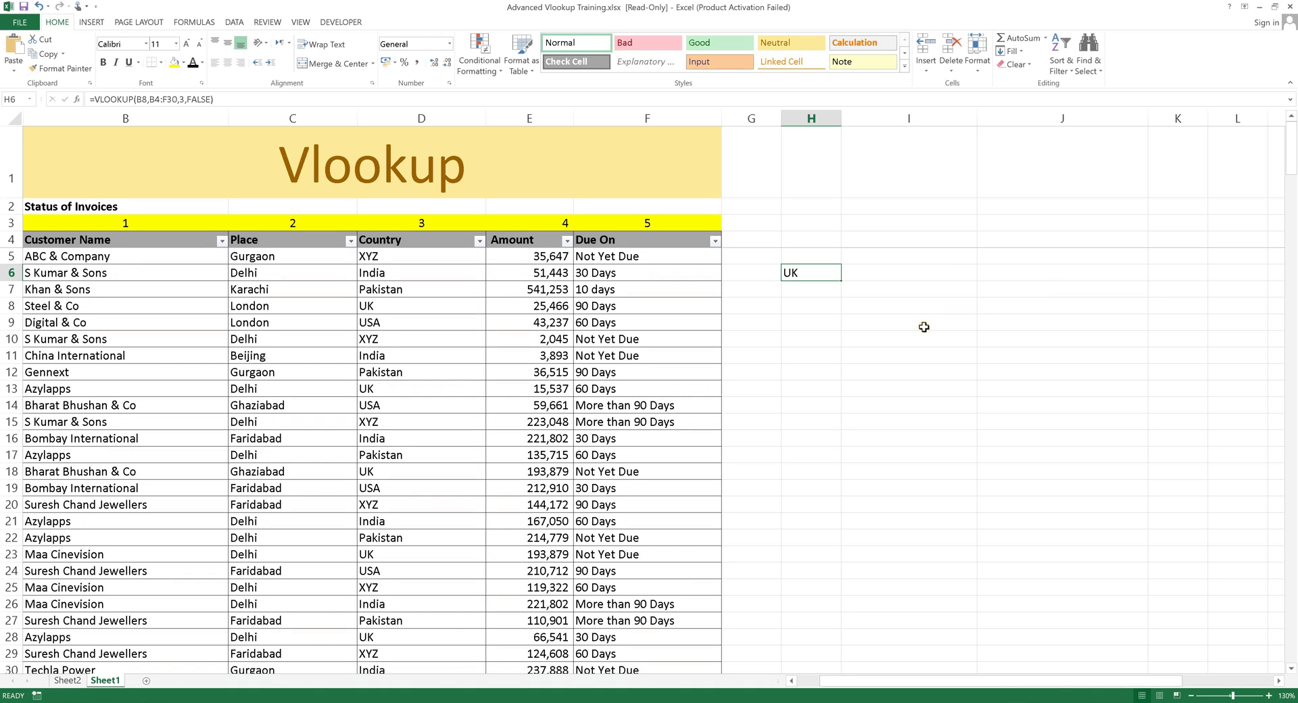
click(112, 310)
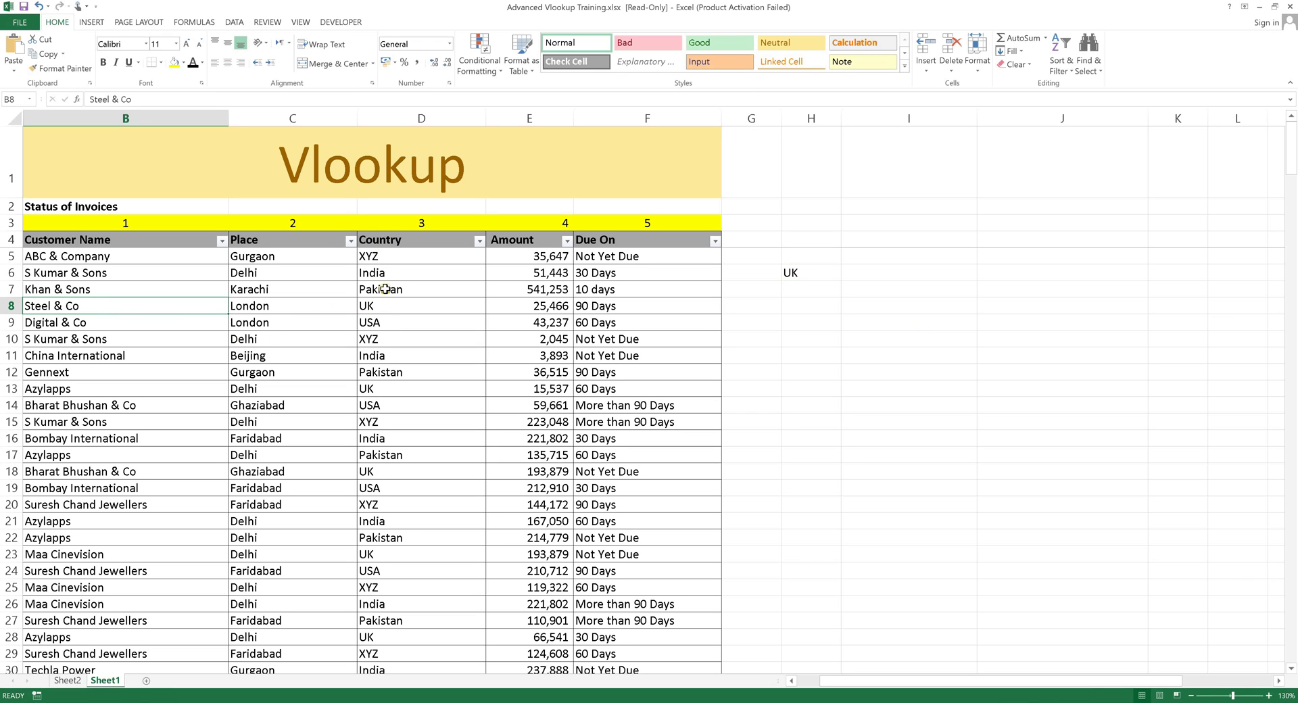
click(384, 309)
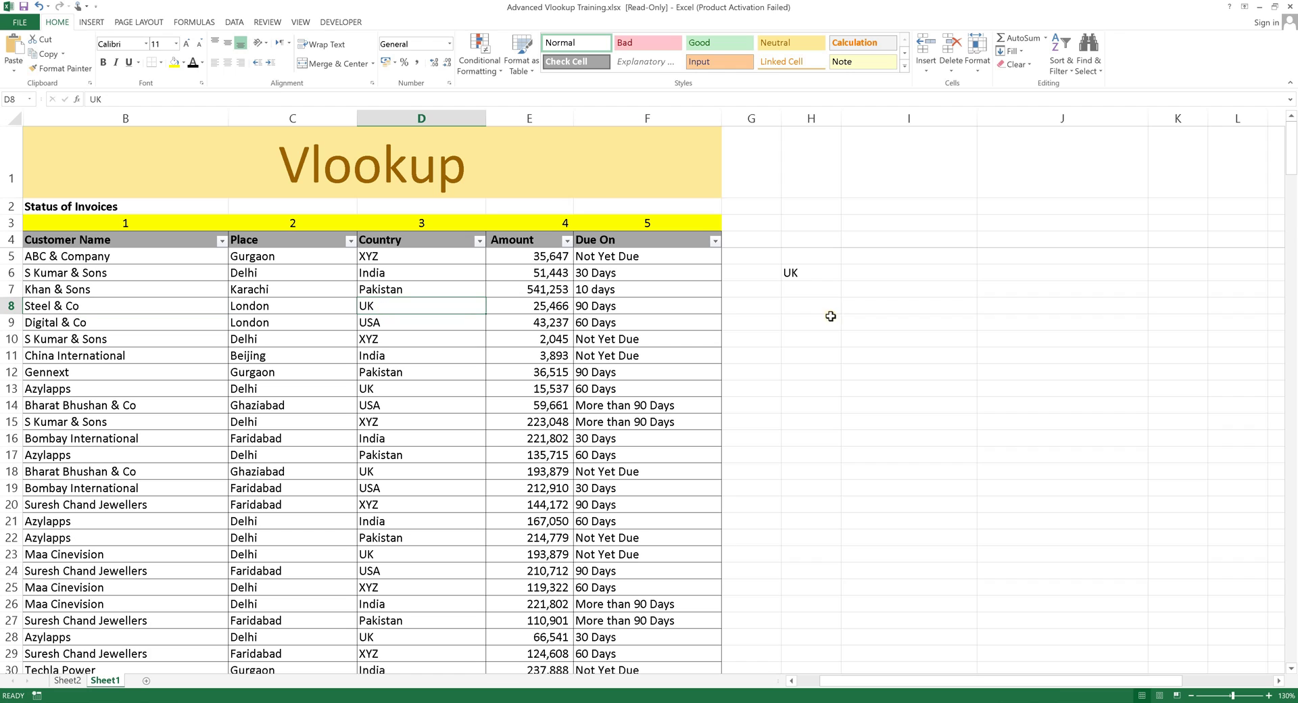
click(811, 274)
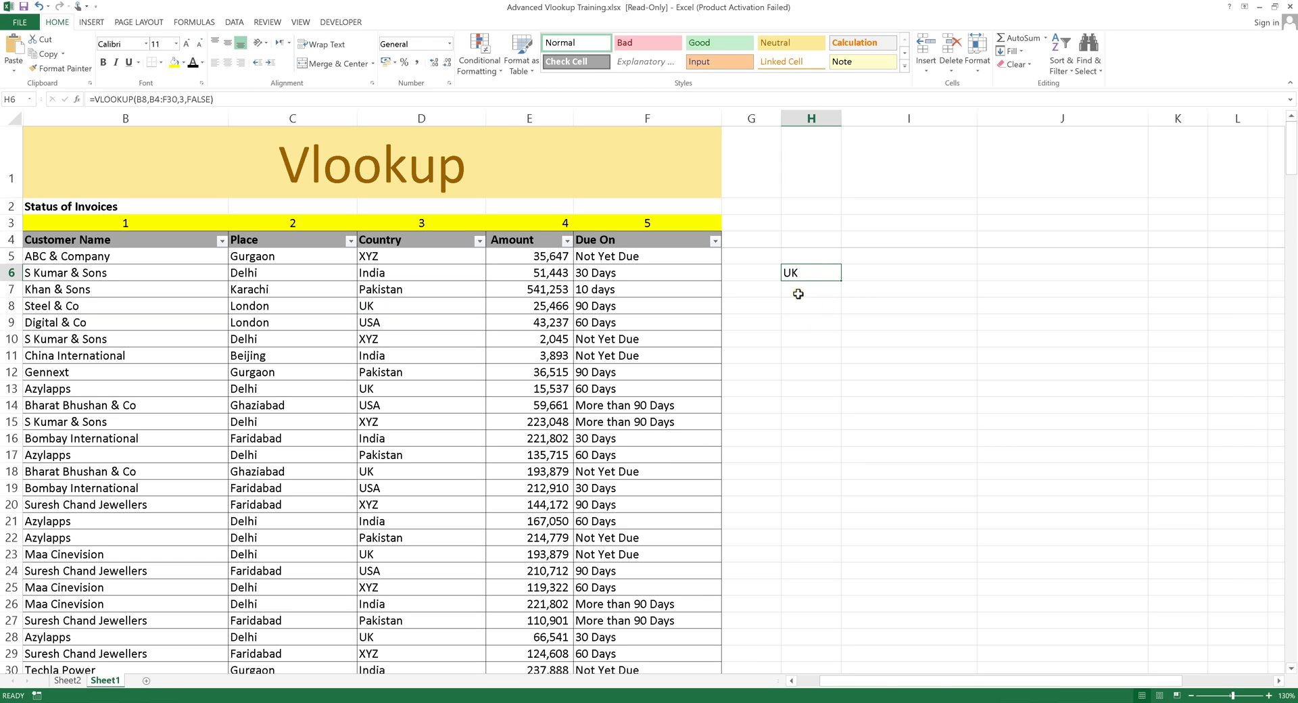
Start =VLOOKUP in H10 with Gennext in B12 and the table range B4:F30.
click(802, 342)
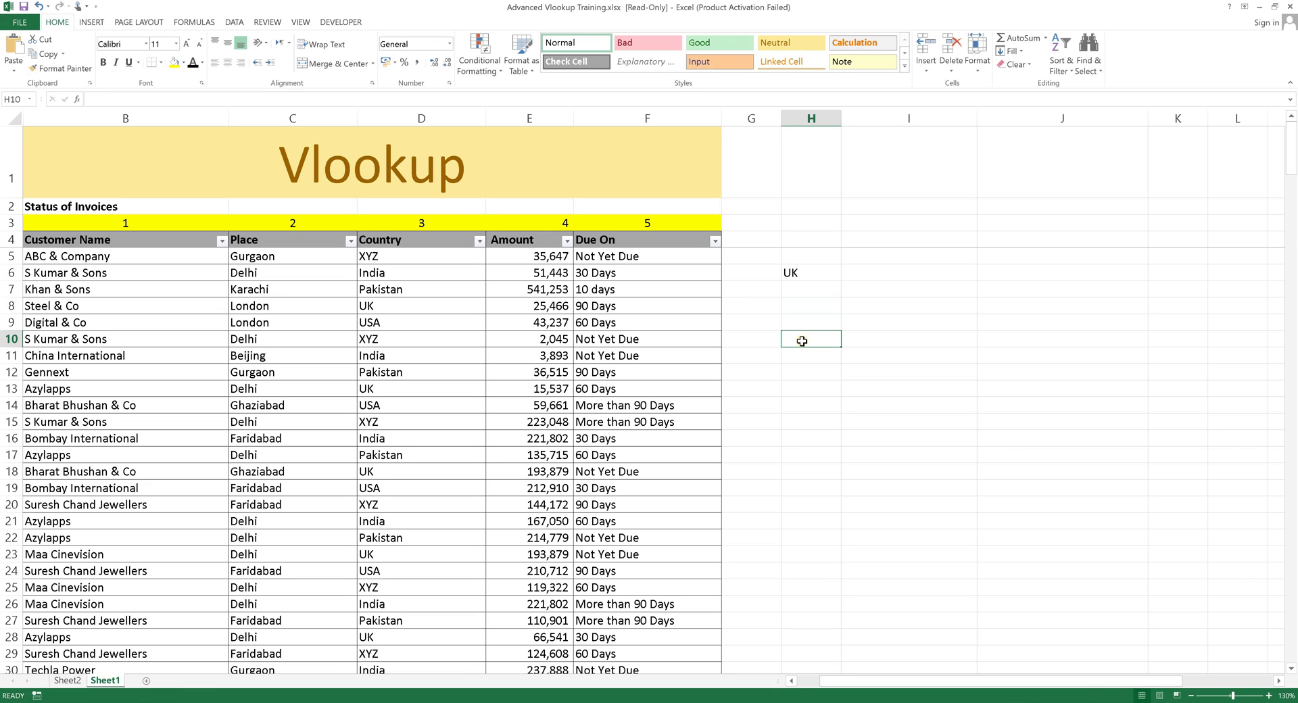
text(=)
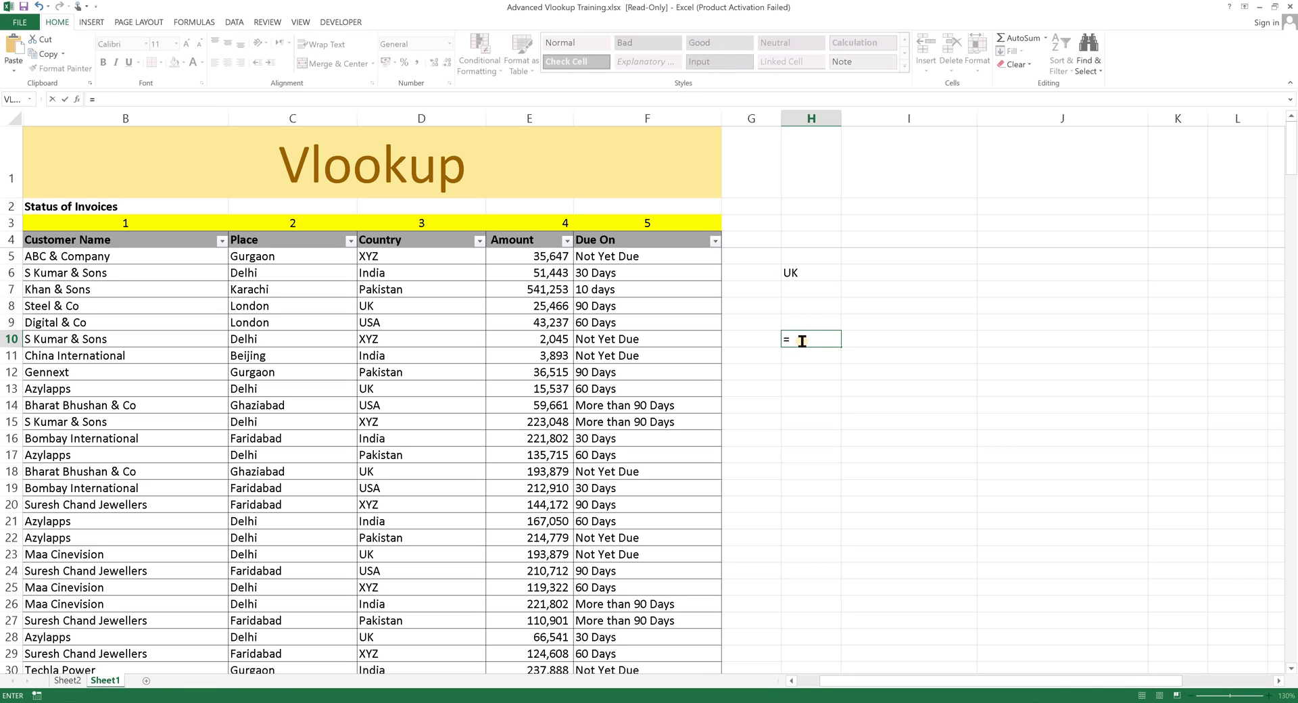
text(vlo)
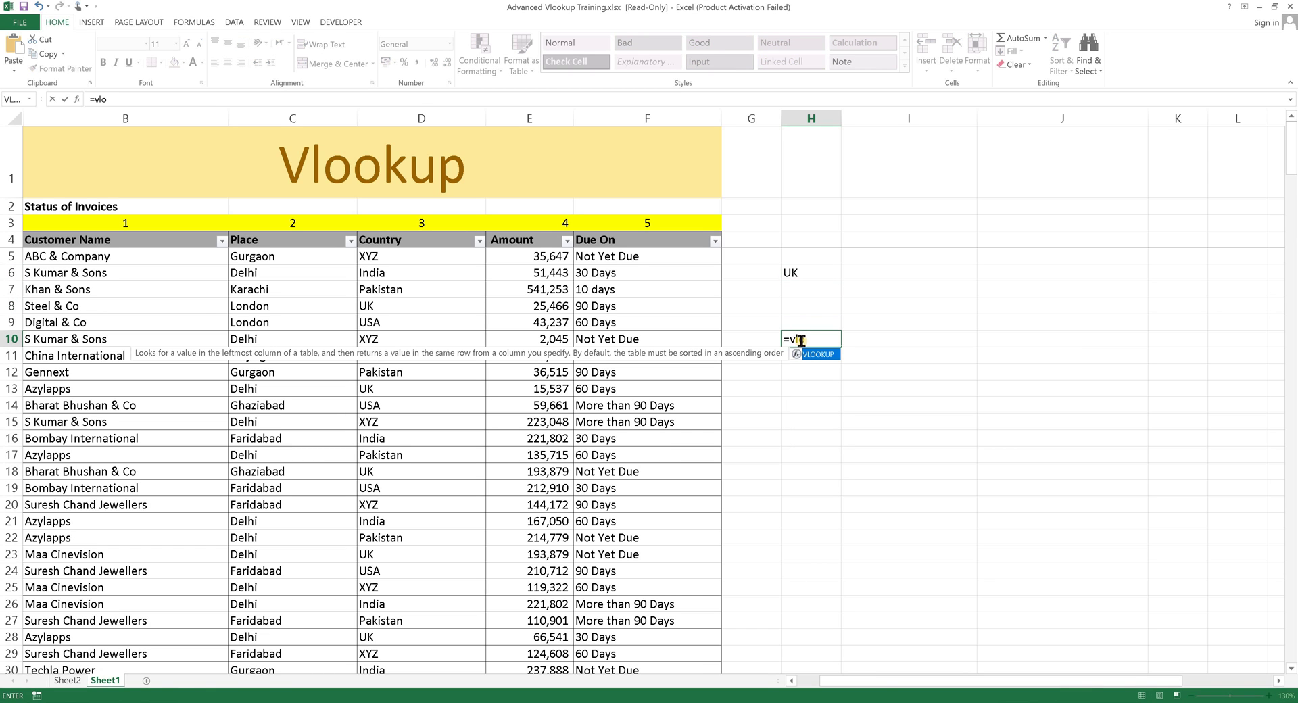
key(Tab)
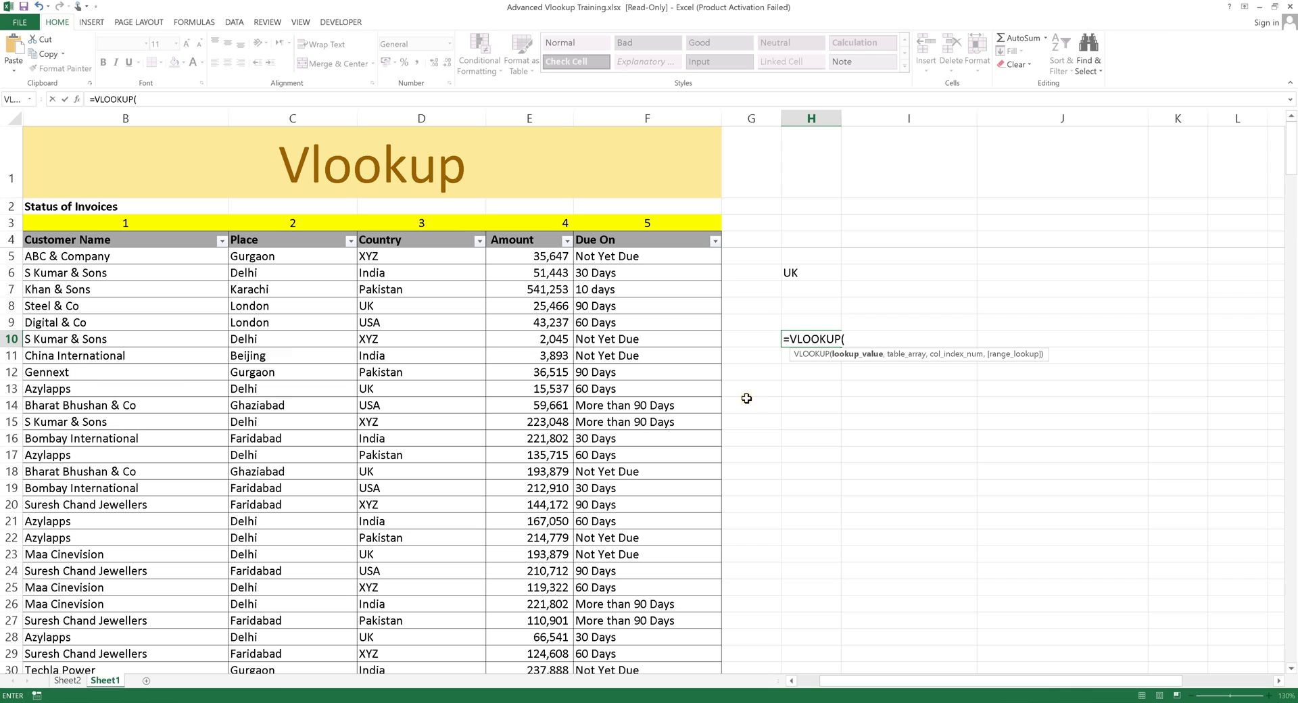
click(68, 371)
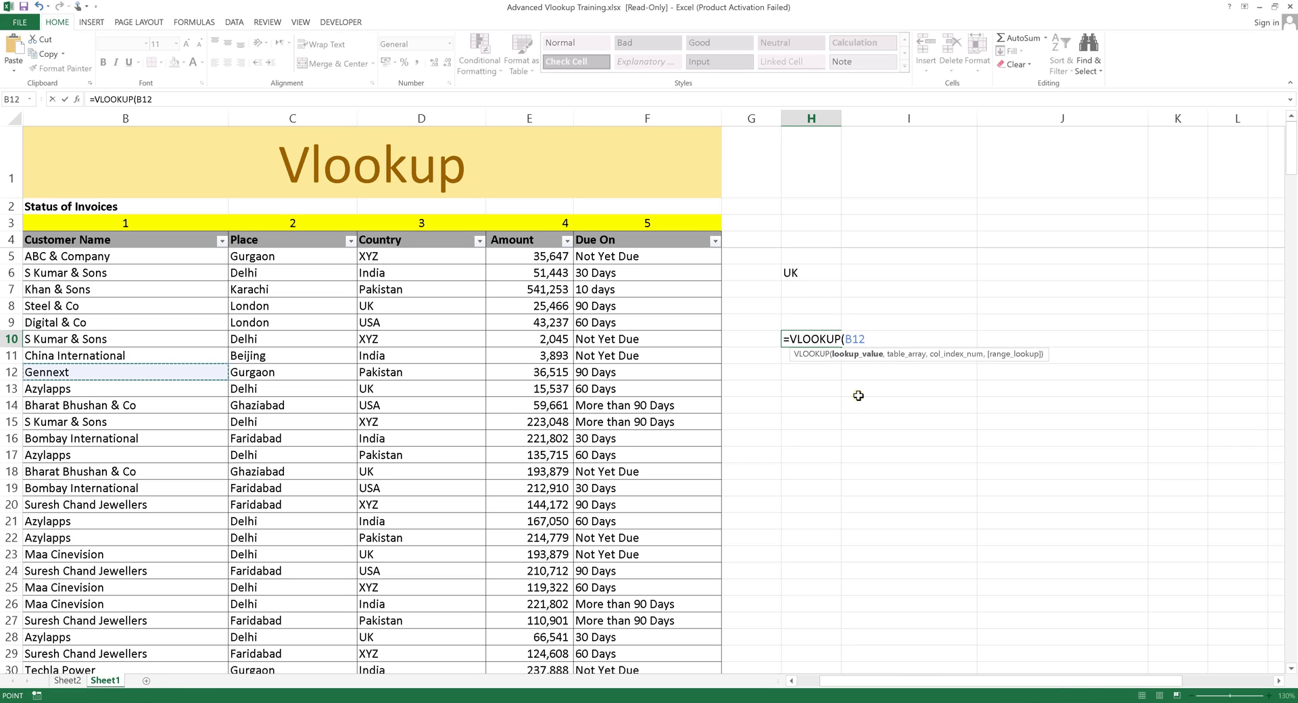
text(,)
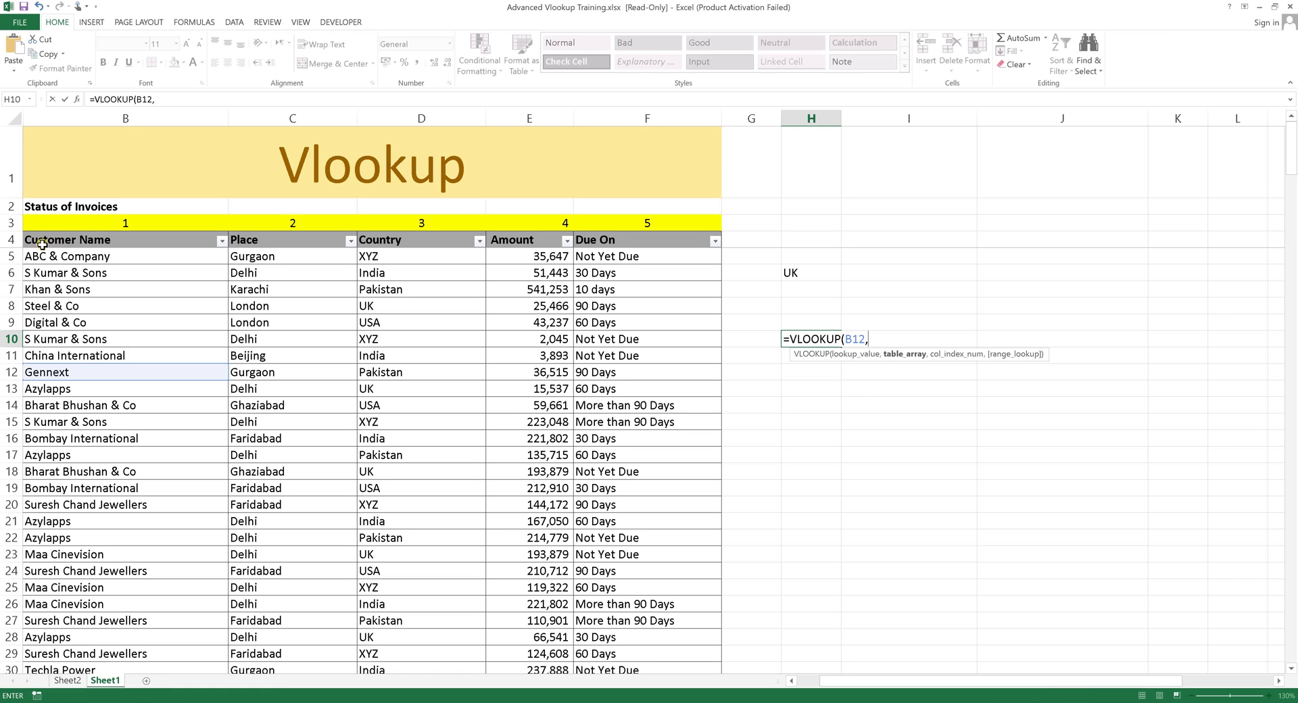
drag(42, 244, 667, 670)
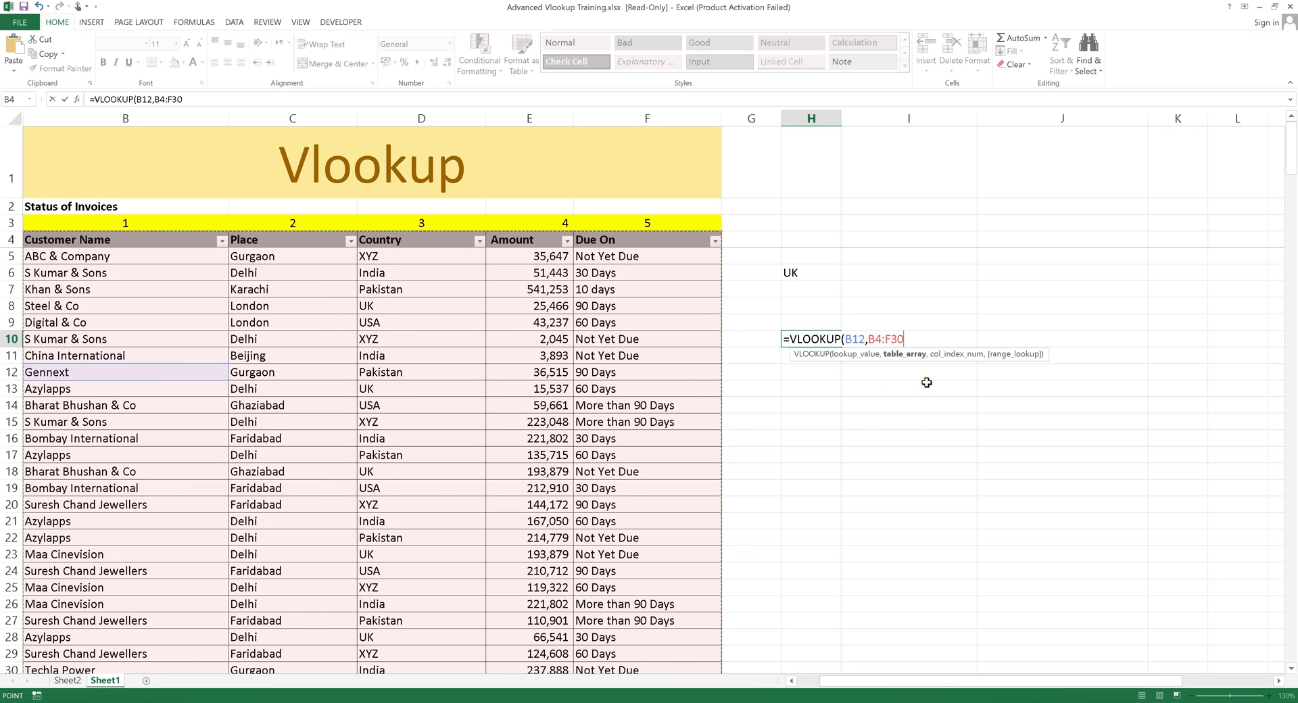
Enter column index 3 in H10's lookup and commit it, which shows USA.
text(,)
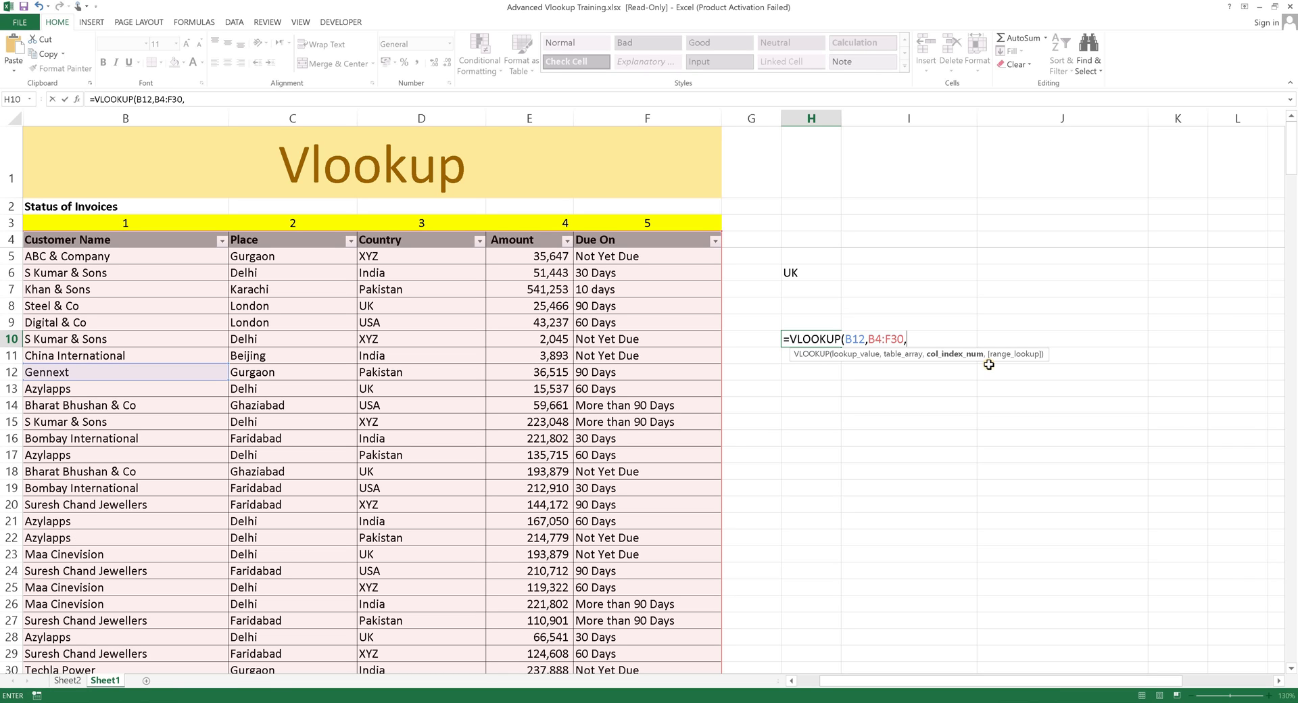
text(3)
drag(144, 225, 667, 228)
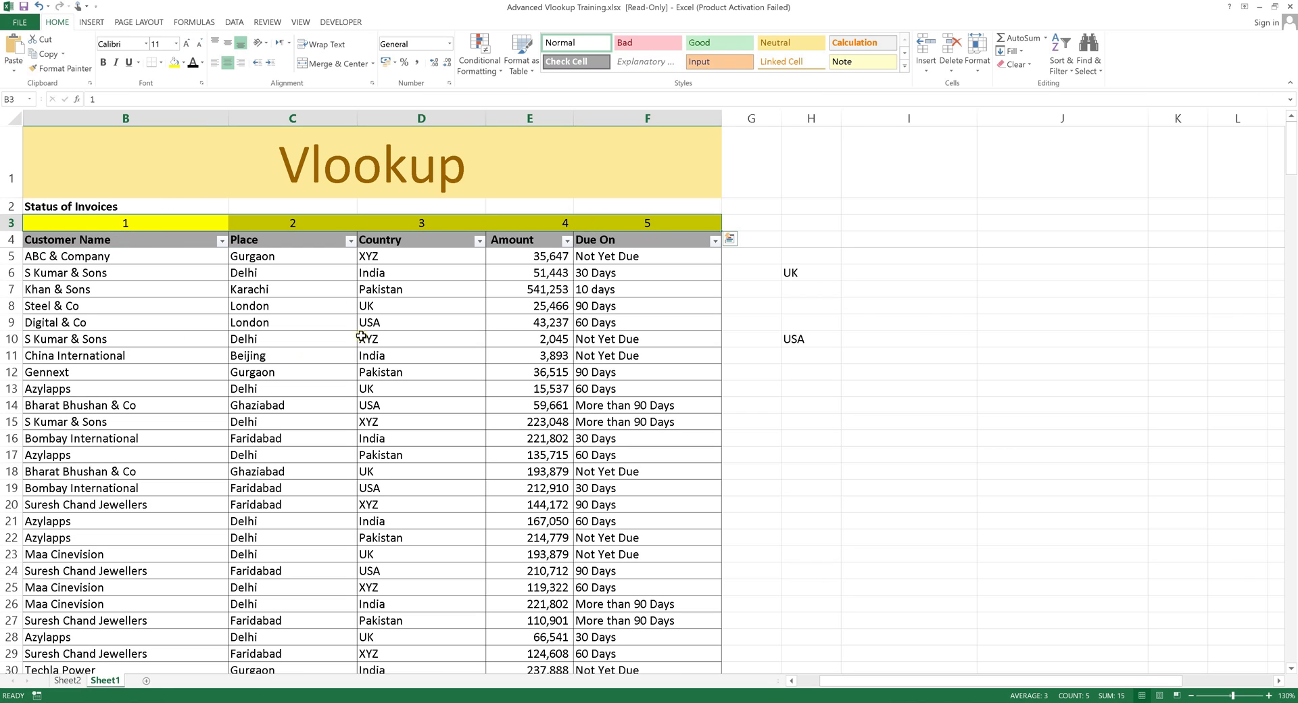
Change H10 to =VLOOKUP(B12,B4:F30,3,FALSE) so it returns Pakistan.
click(154, 376)
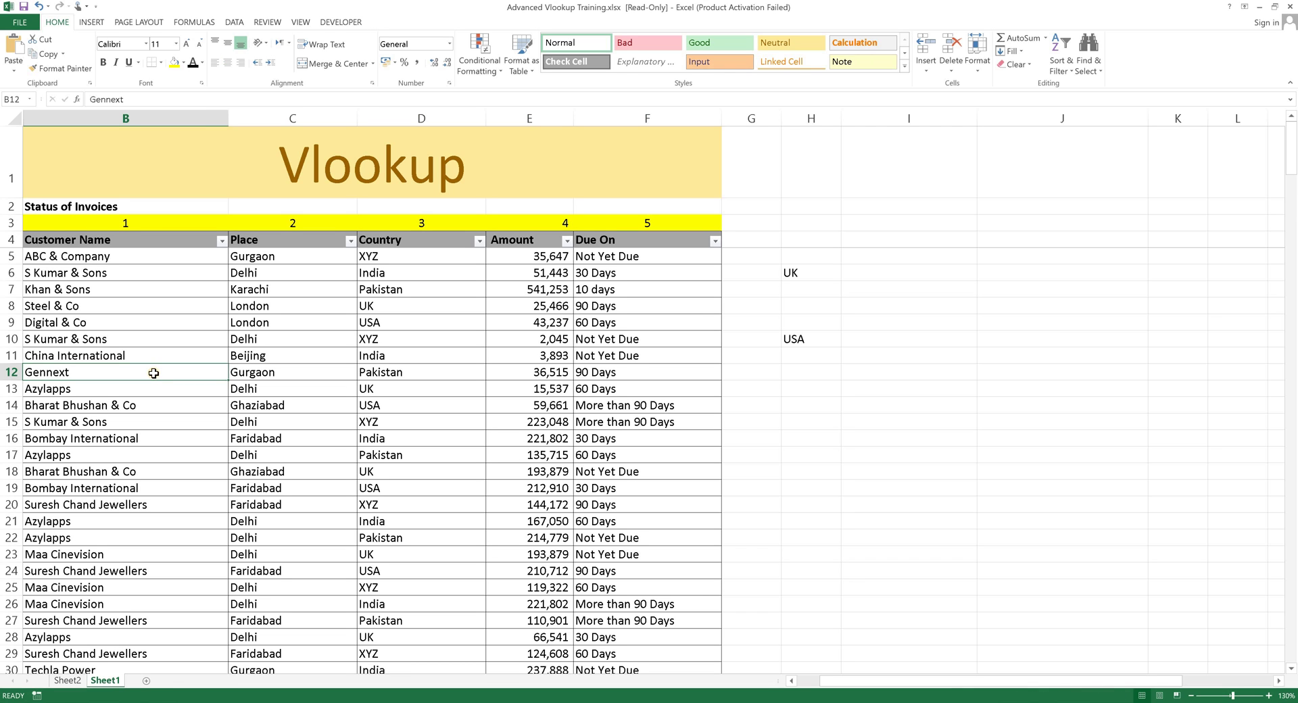
click(805, 340)
double_click(804, 340)
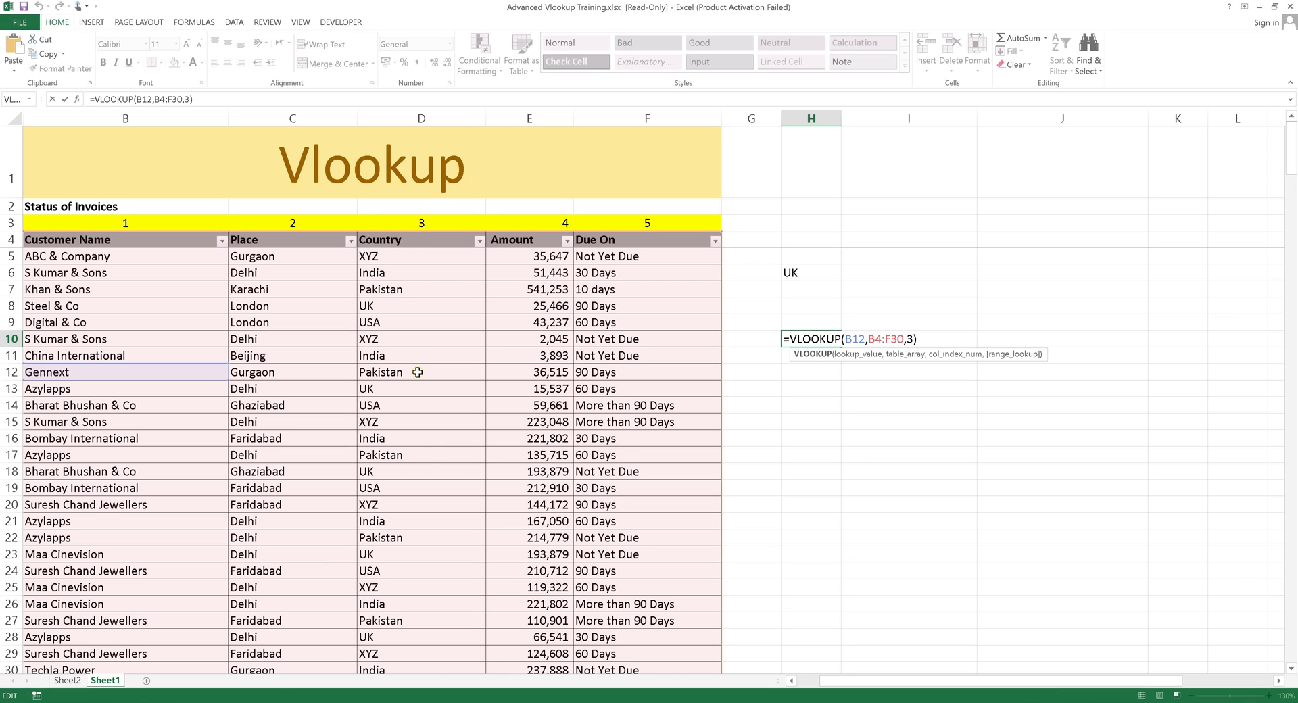
click(911, 339)
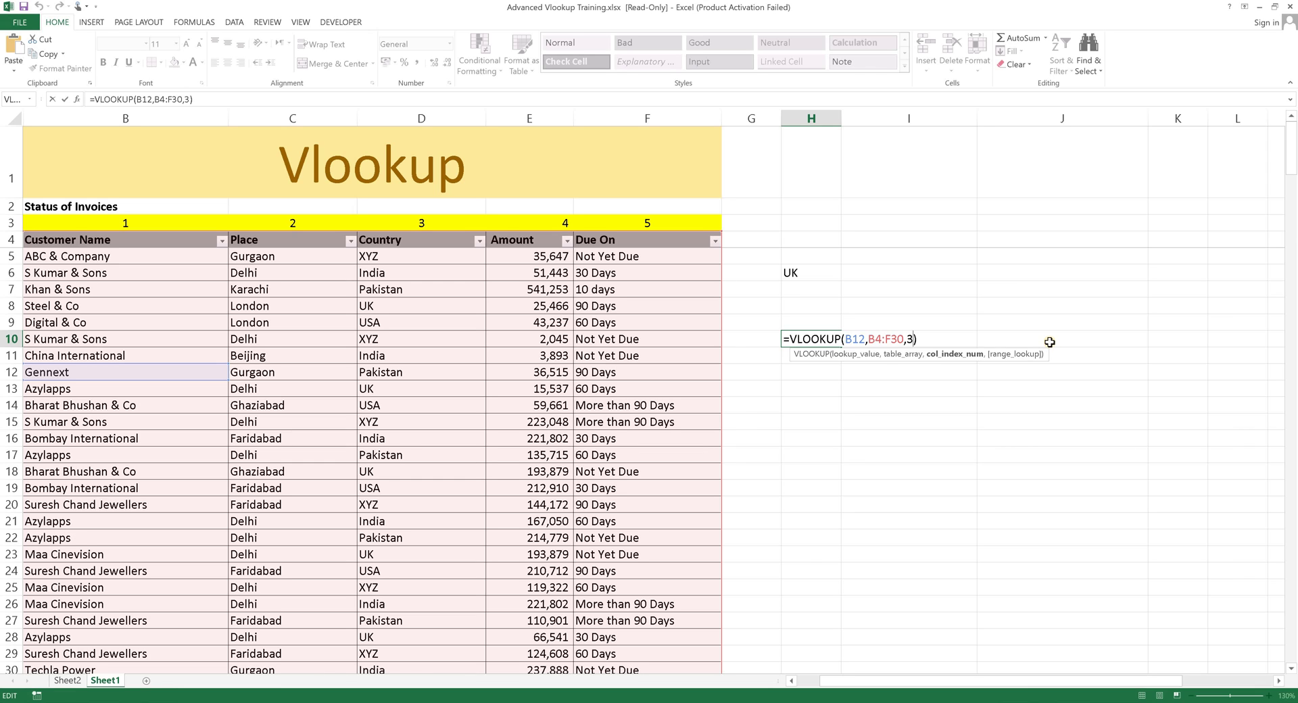
text(,)
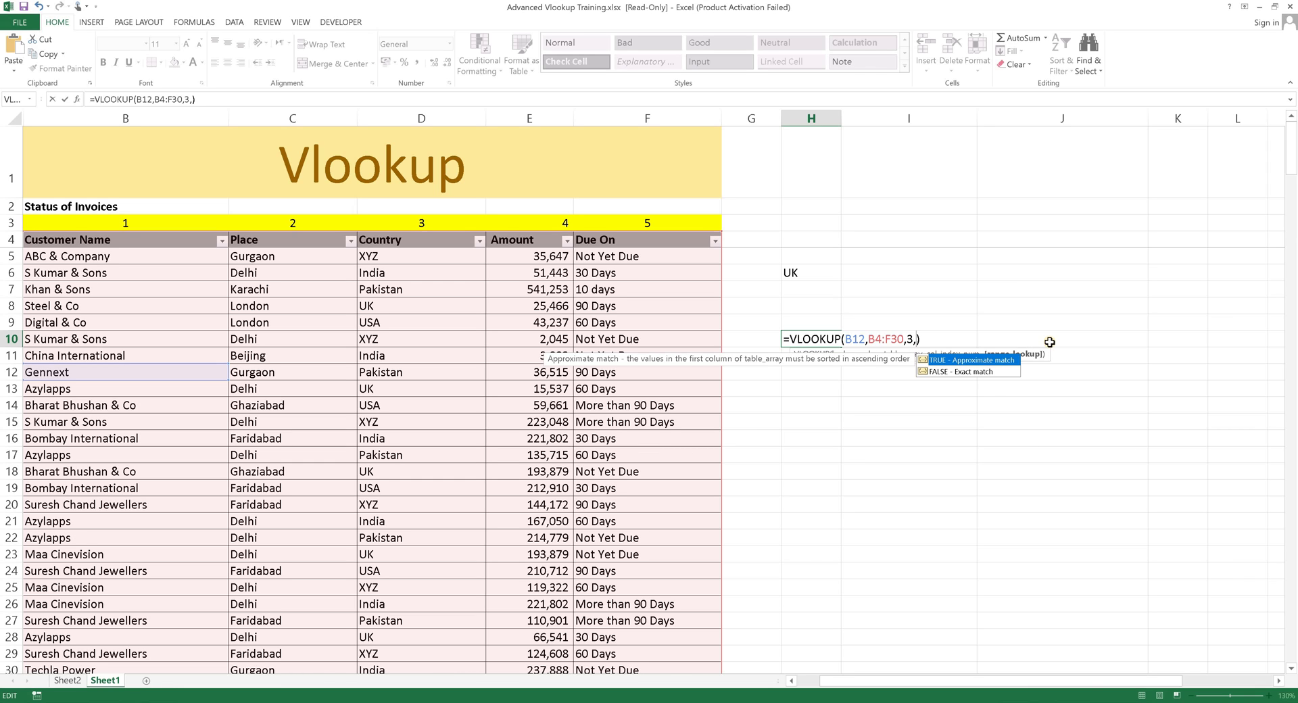
double_click(937, 371)
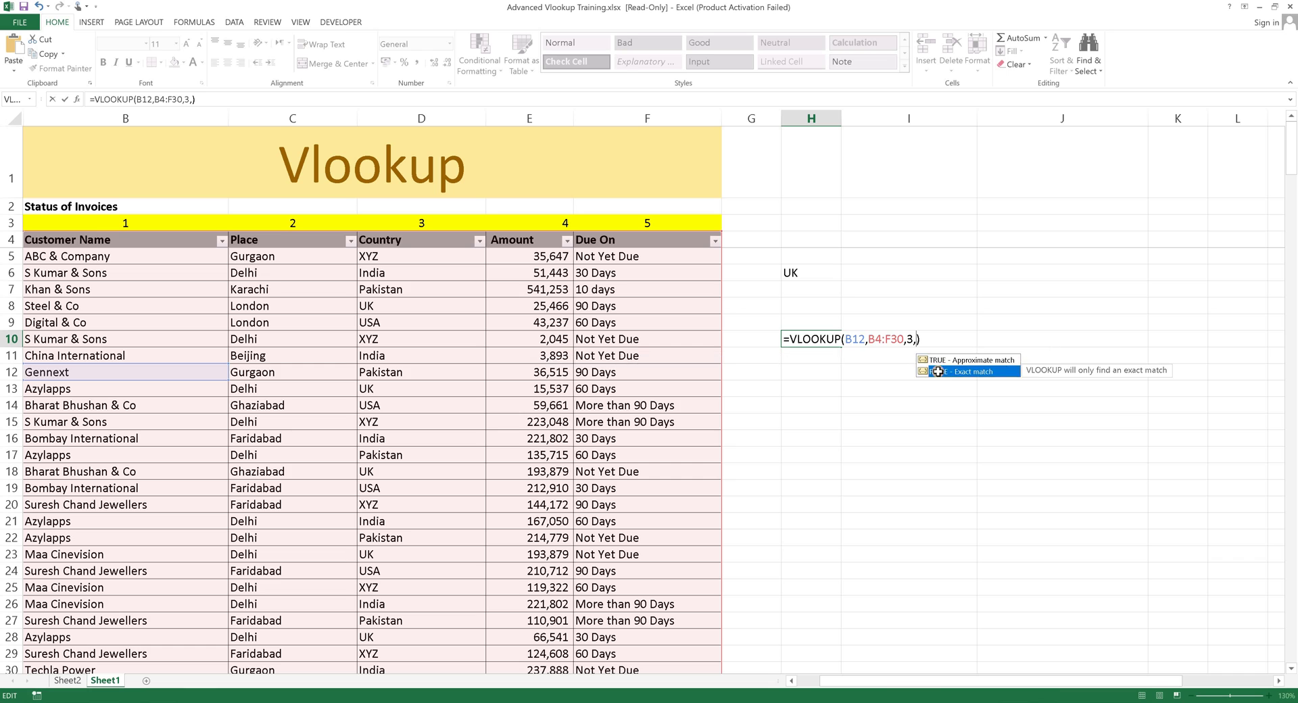
key(Return)
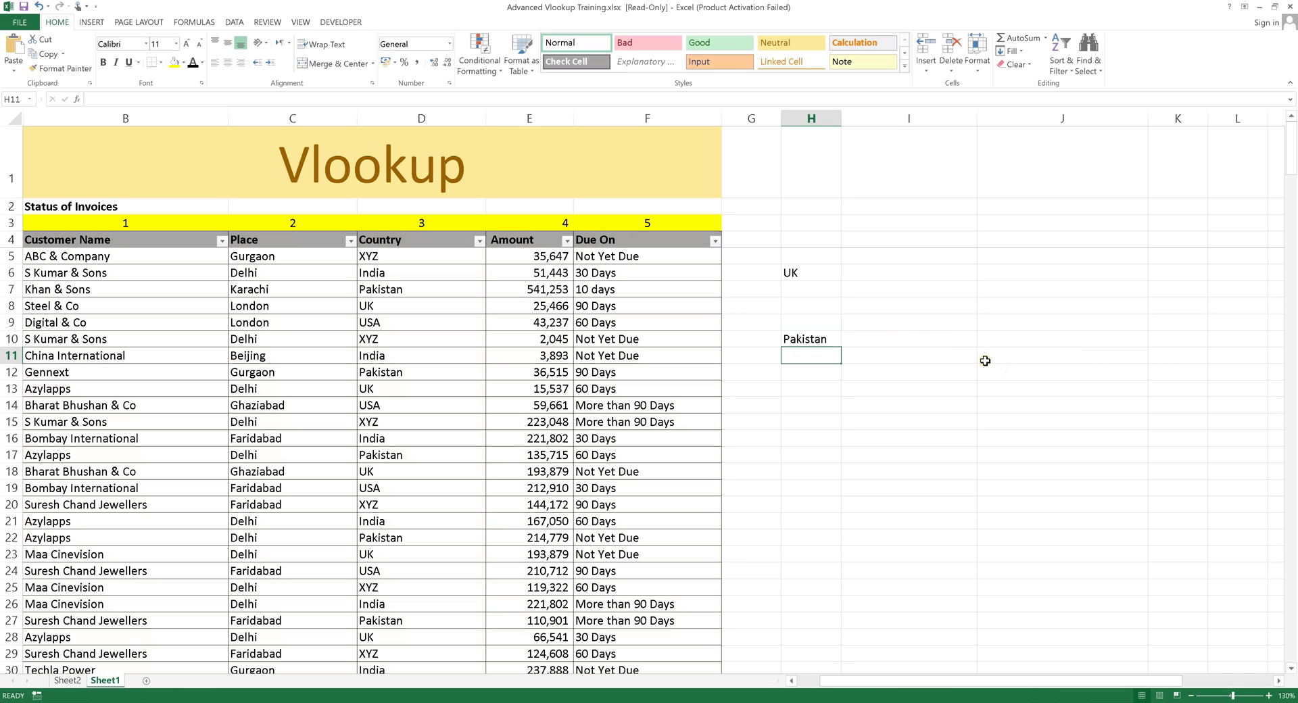
click(816, 340)
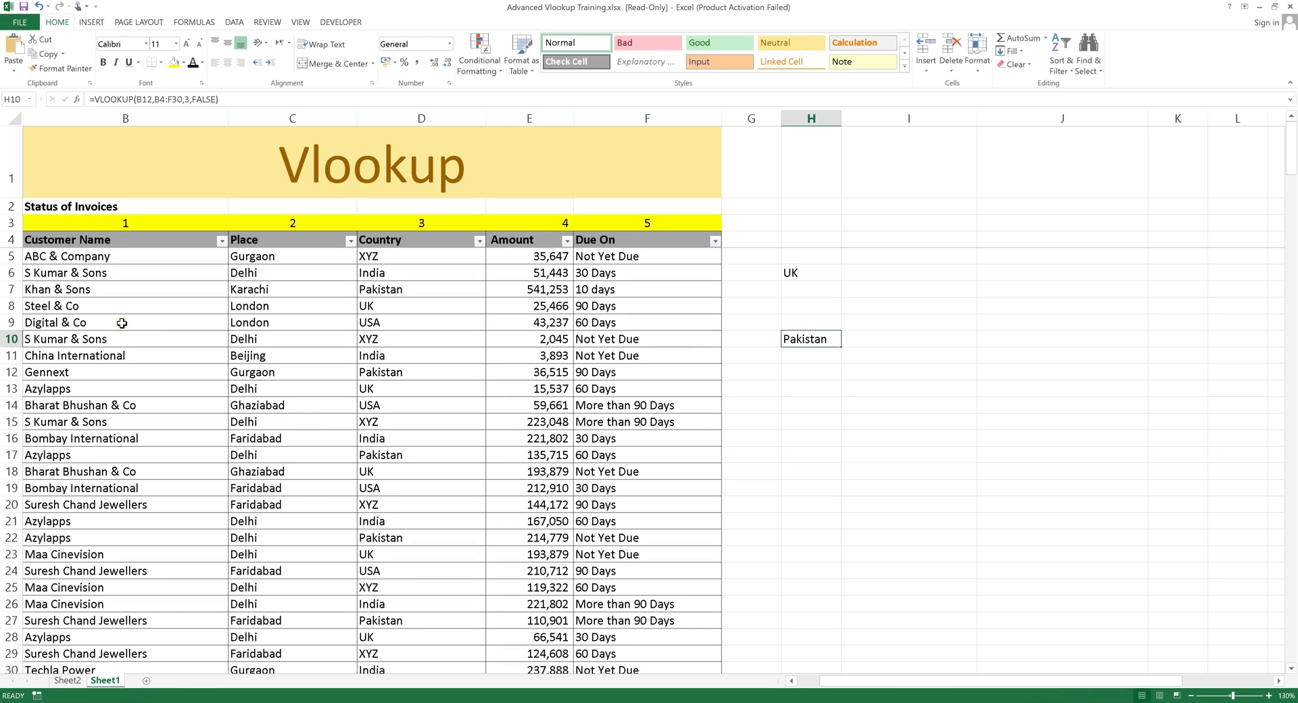
click(68, 374)
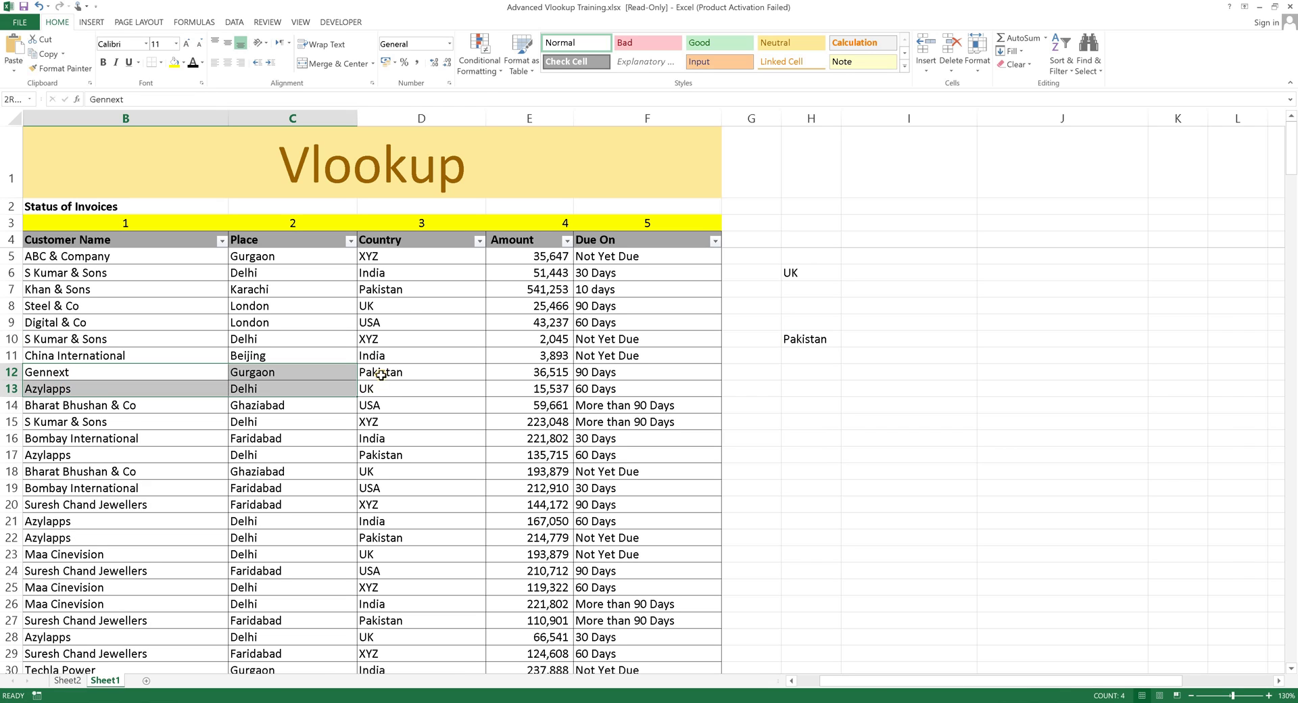
click(419, 373)
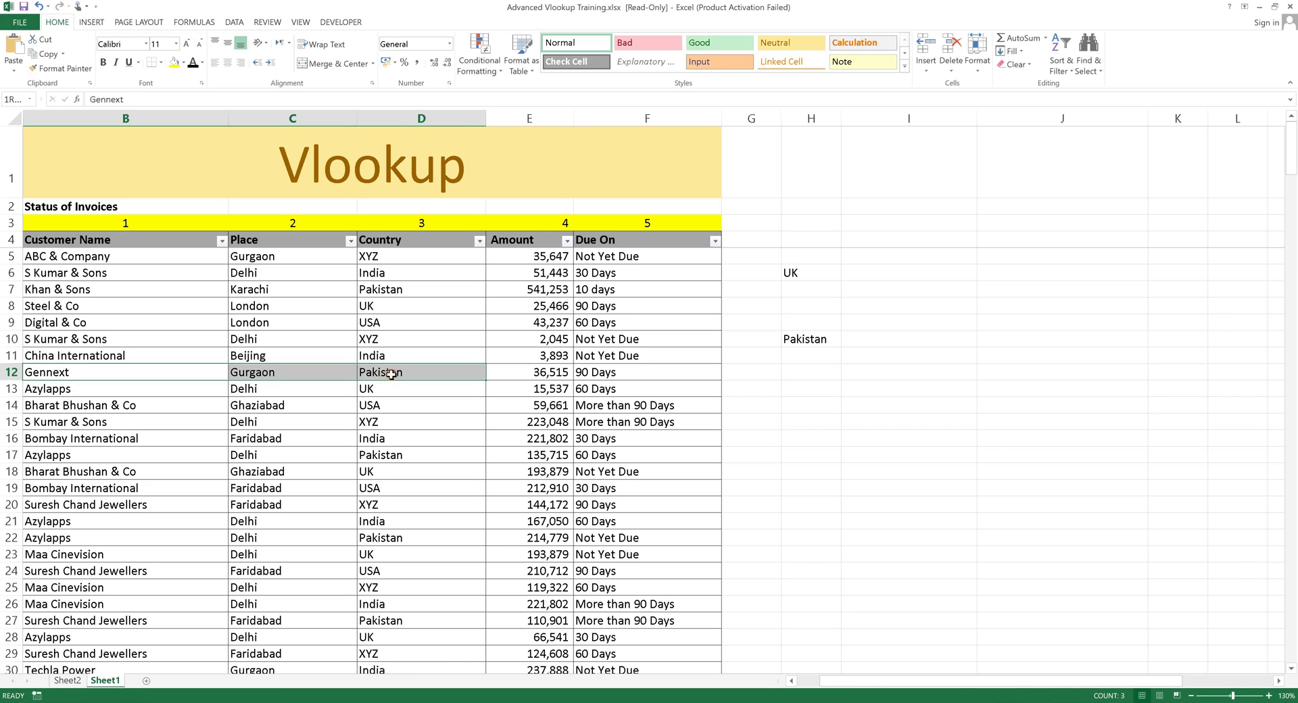
click(813, 276)
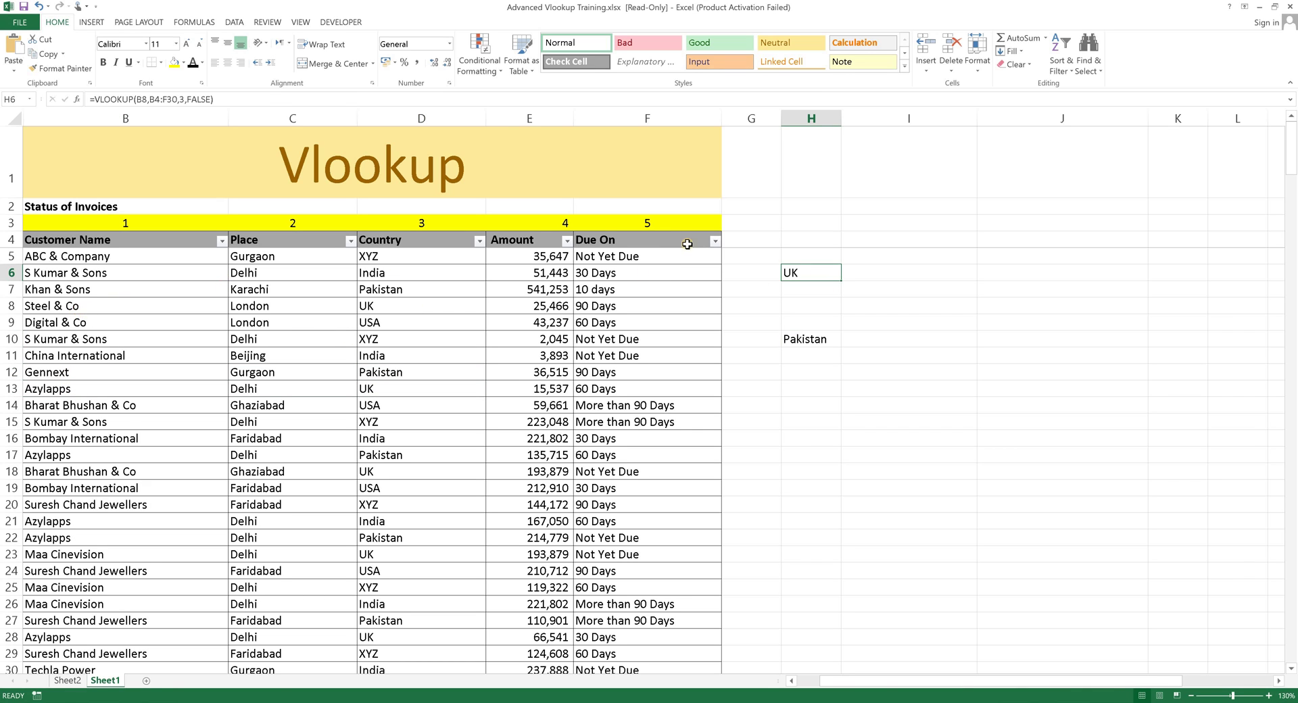
click(75, 310)
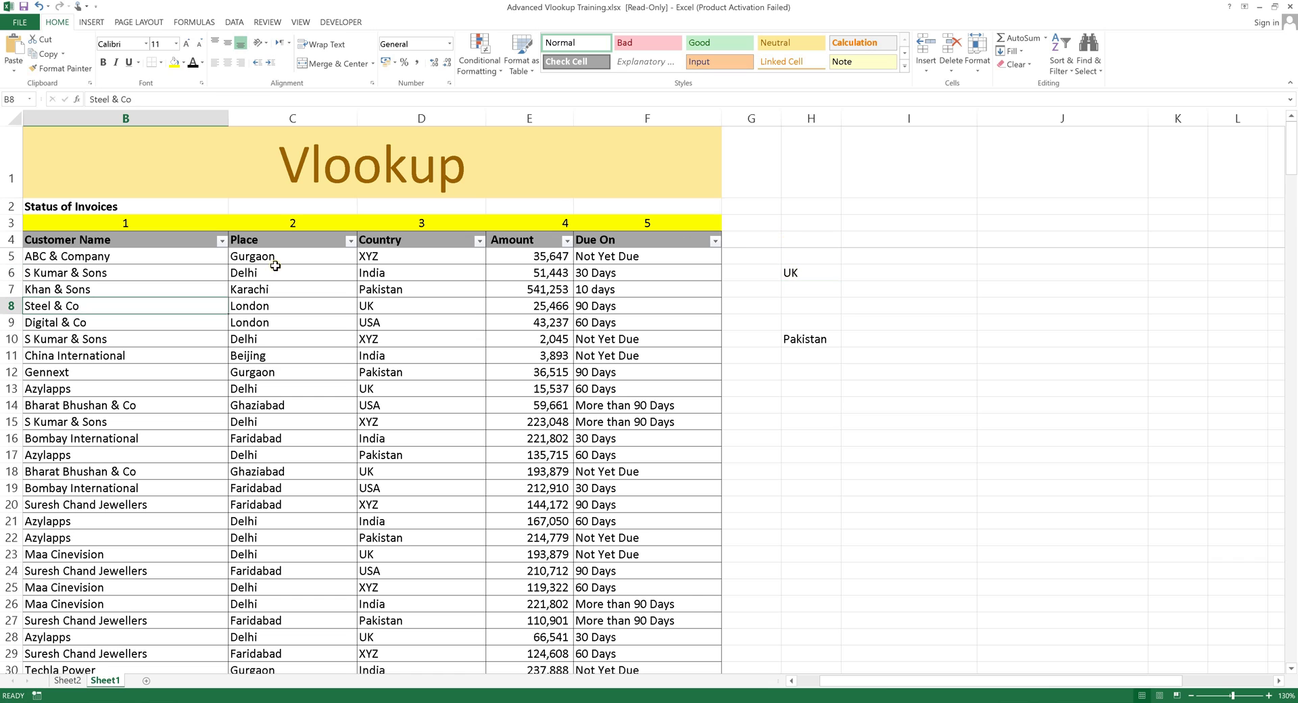
click(375, 306)
click(57, 373)
click(415, 380)
scroll(88, 372, down, 2)
scroll(53, 509, down, 2)
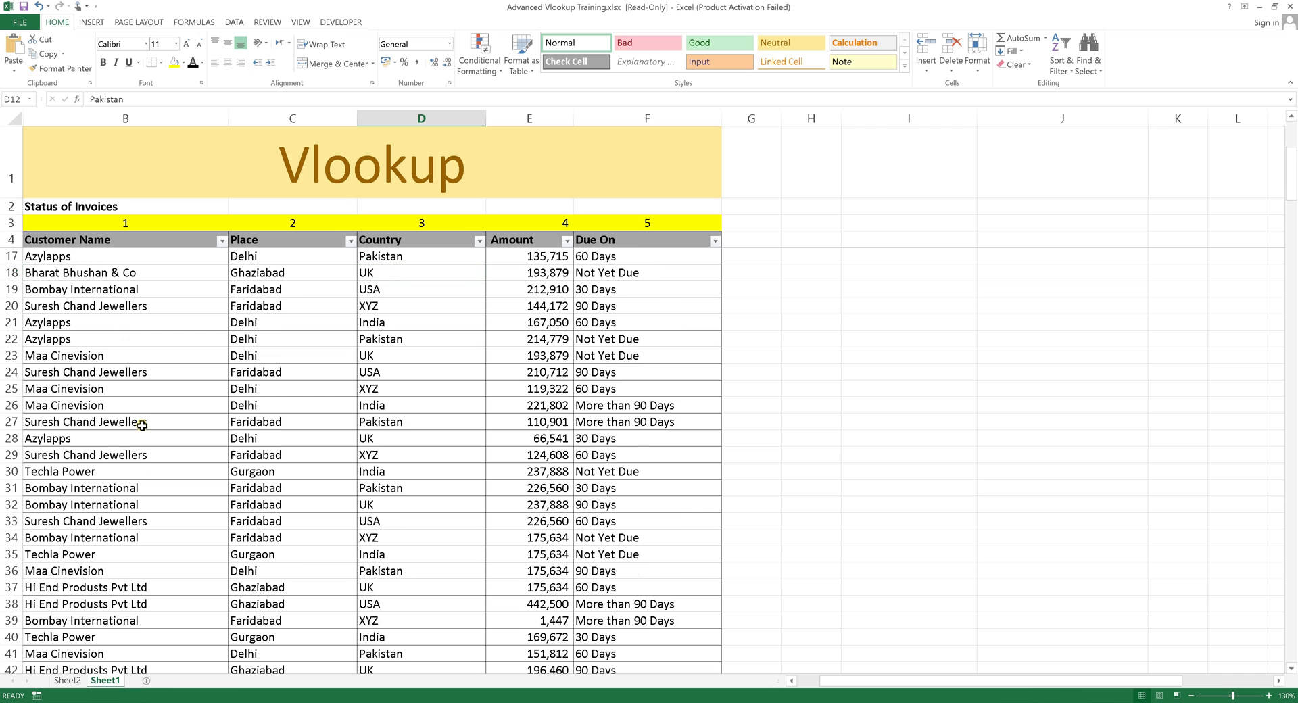
scroll(743, 368, up, 4)
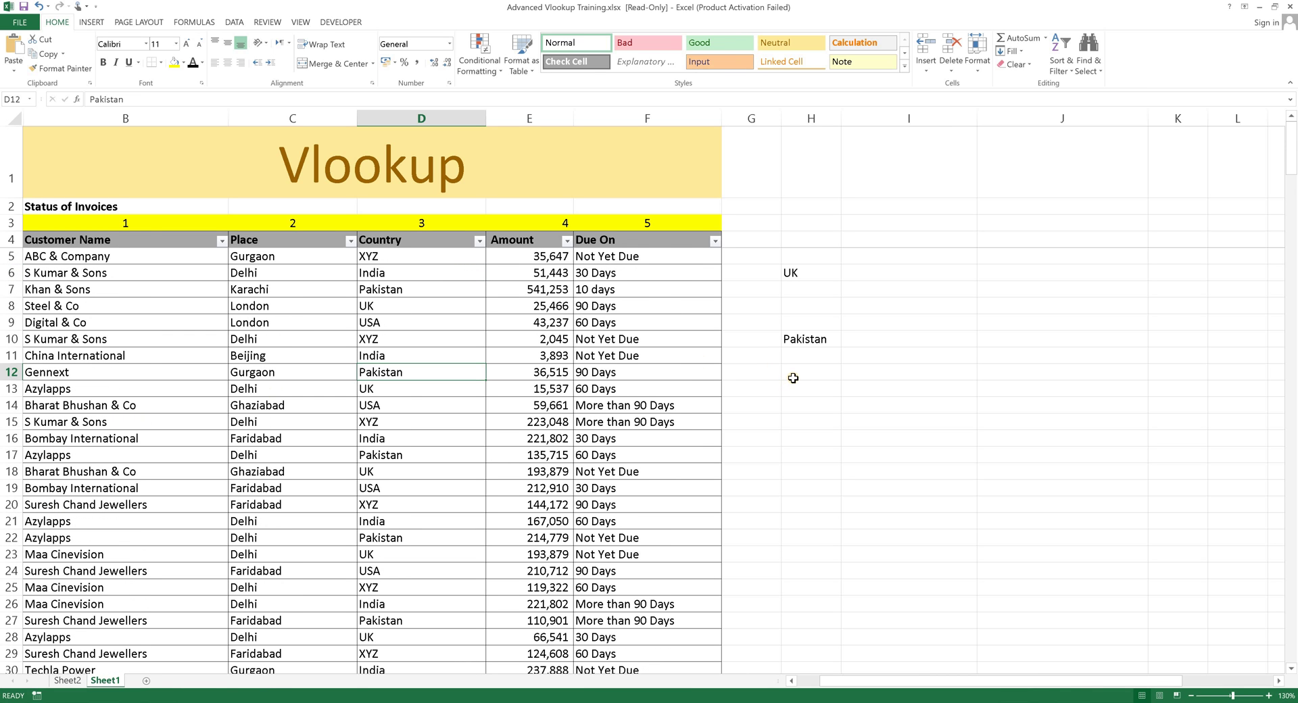